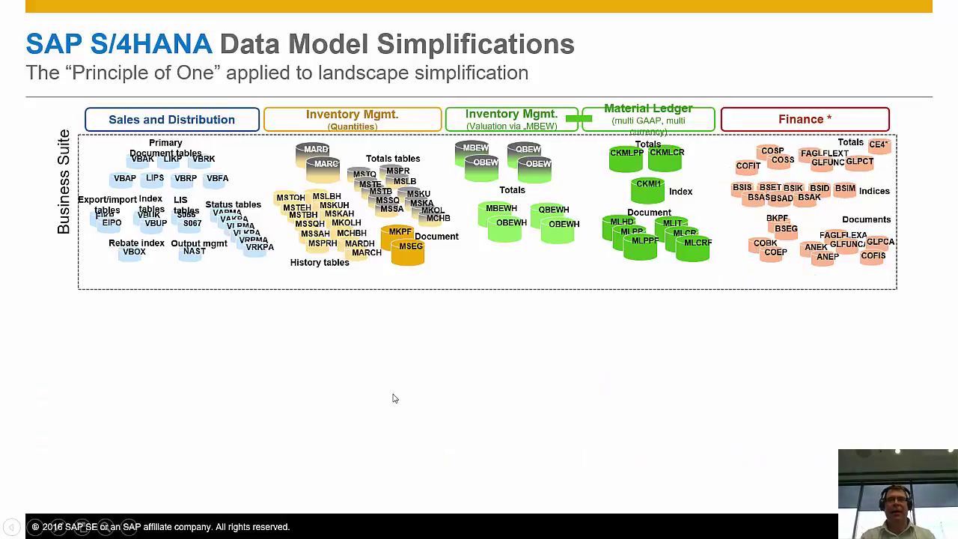
left_click(386, 404)
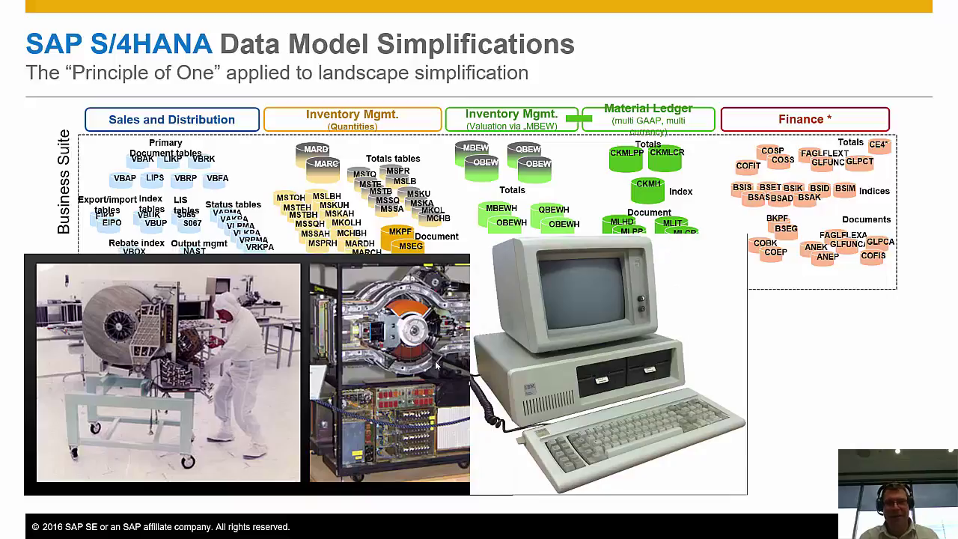
key("Right")
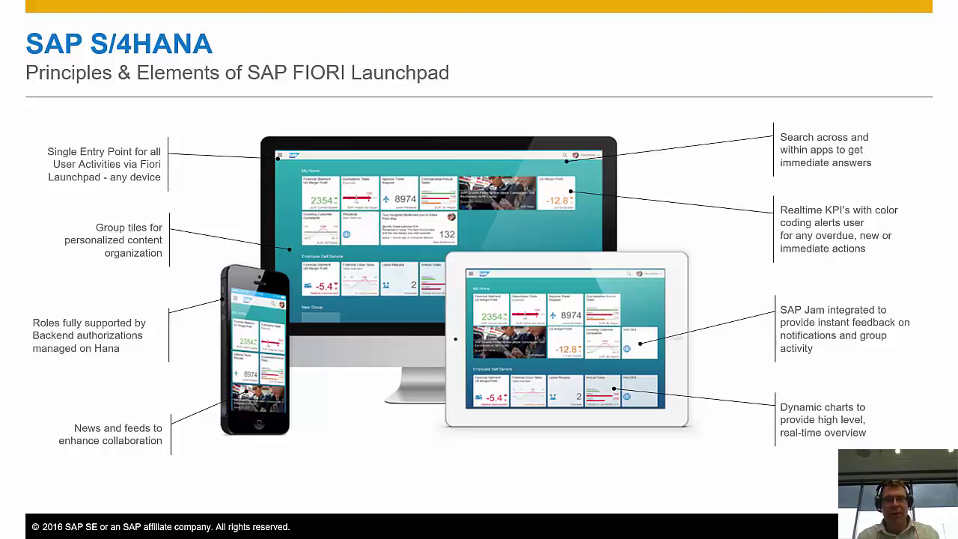
- Switch from the slide presentation to the SAP Fiori launchpad in the remote desktop session
key("alt+Tab")
key("alt+Tab")
key("alt+Tab")
key("alt+Tab")
key("alt+Tab")
key("alt+Tab")
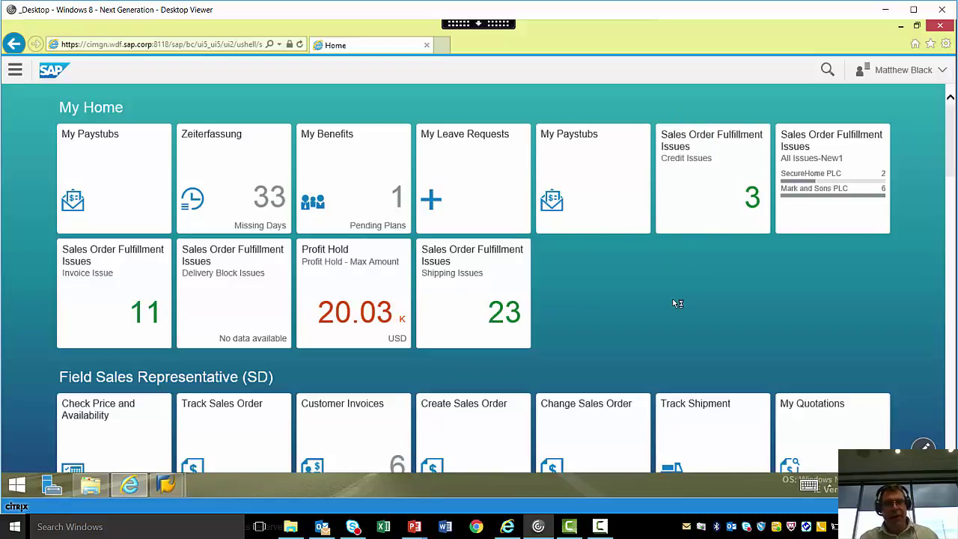
- Open My Contacts from the Field Sales Representative (SD) group and view the first contact's details
scroll(672, 298, "down", 1)
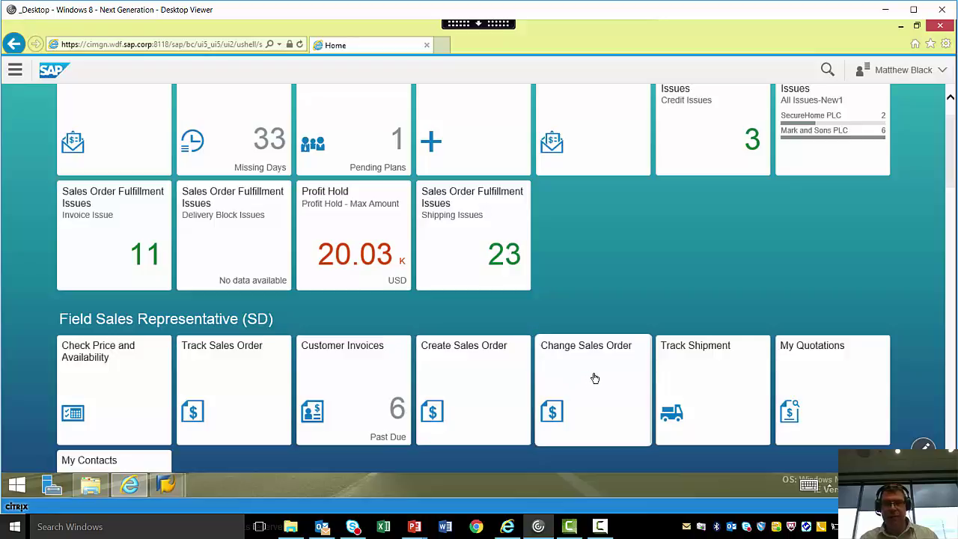
scroll(643, 383, "down", 1)
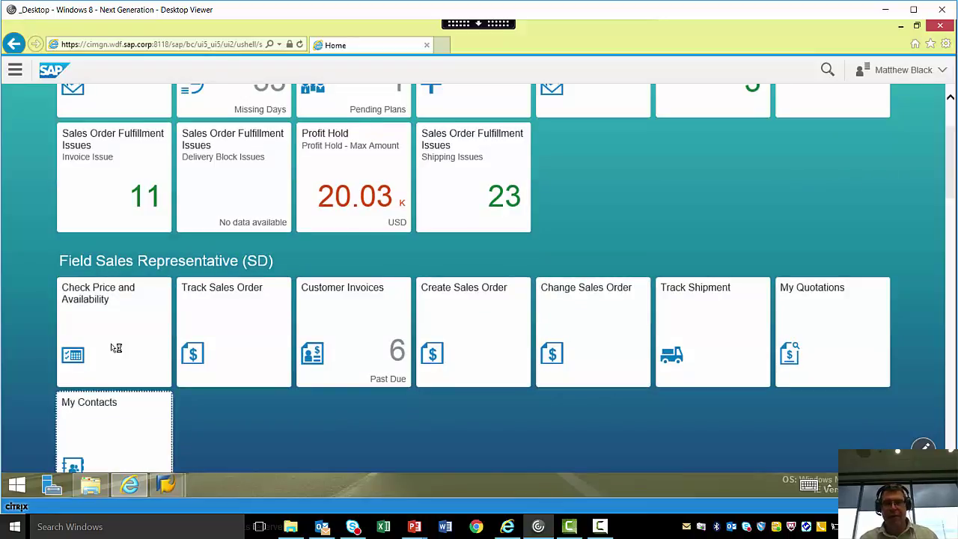
key("Return")
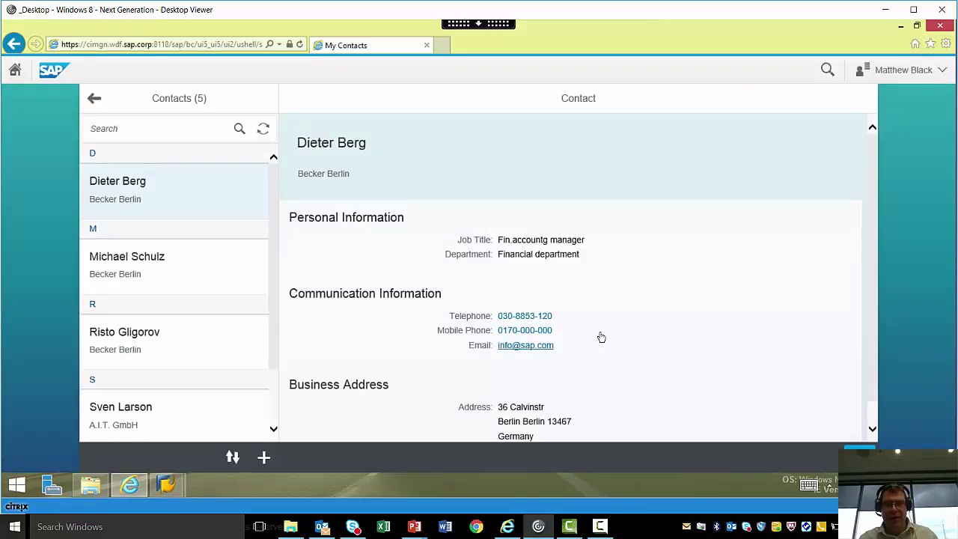
scroll(601, 338, "down", 1)
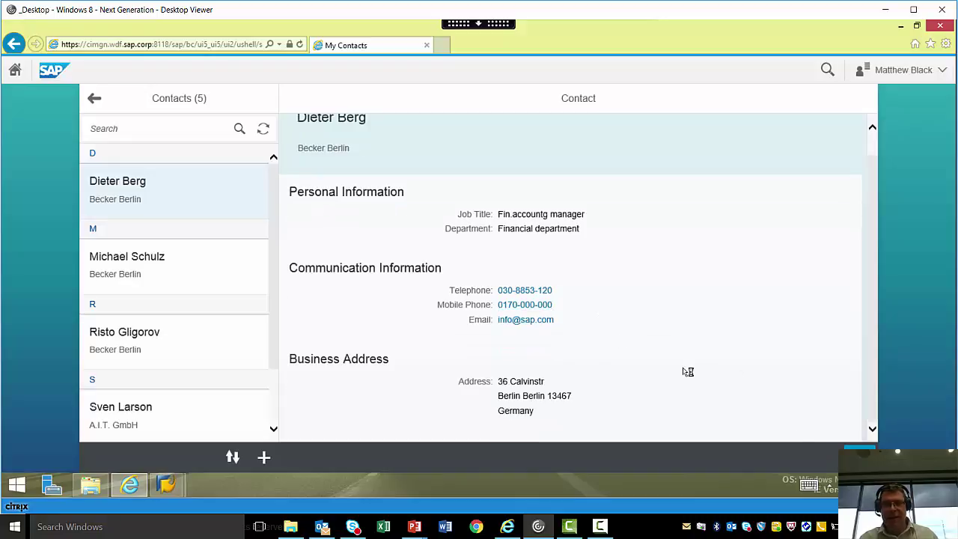
- Open the first contact for editing, review its personal, communication and address fields, and return to the launchpad home without saving
left_click(860, 457)
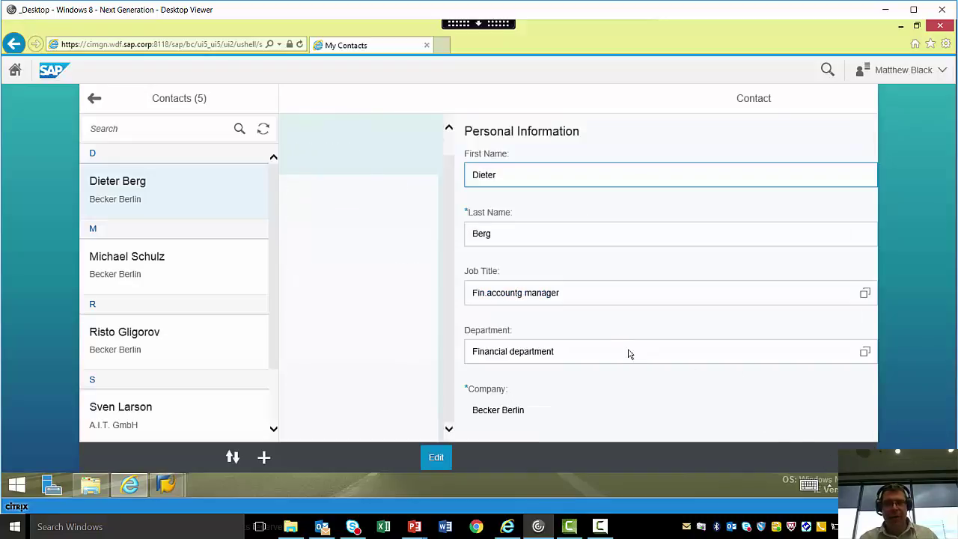
scroll(620, 338, "down", 3)
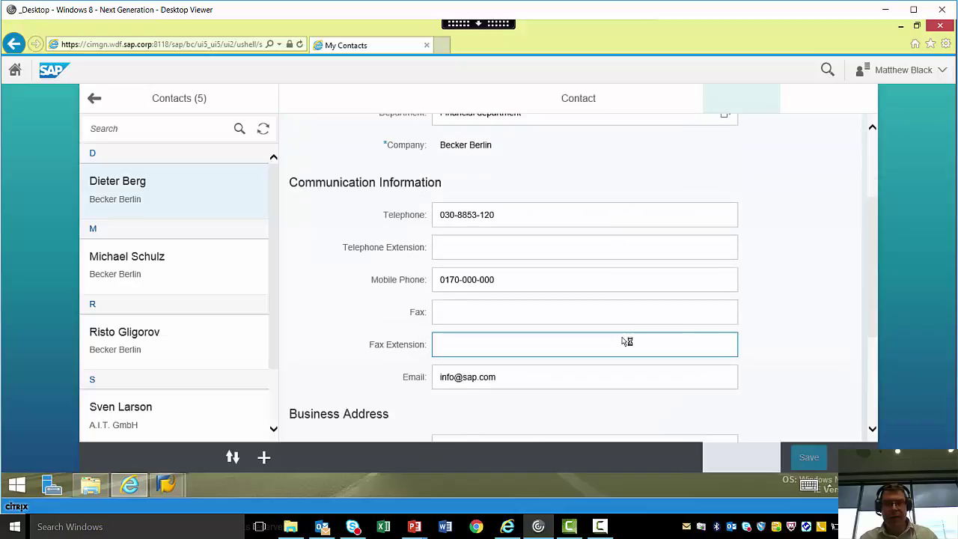
scroll(626, 341, "down", 5)
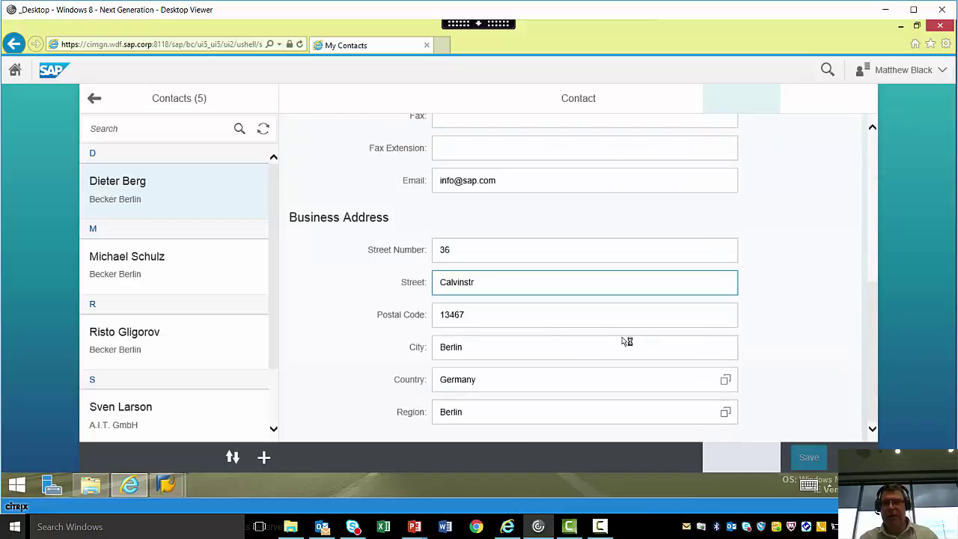
scroll(614, 338, "up", 8)
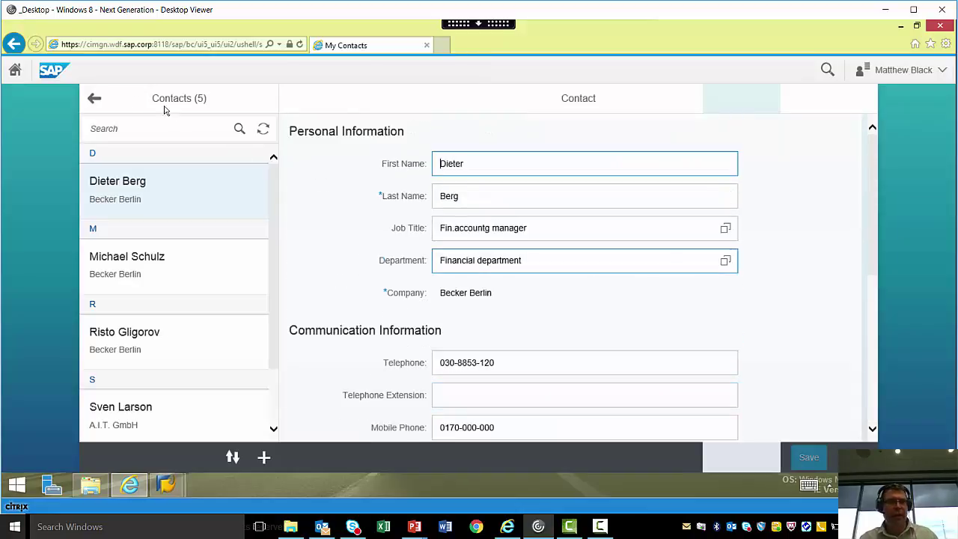
left_click(92, 100)
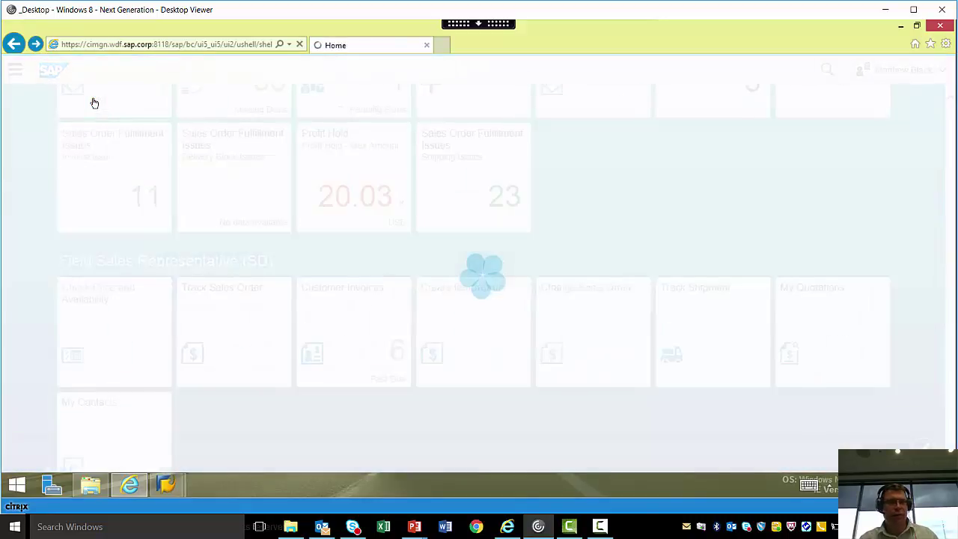
- Open Sales Order Fulfillment Issues for All Issues-New1 and display the details of the first Mark and Sons PLC order's issue
scroll(629, 271, "up", 3)
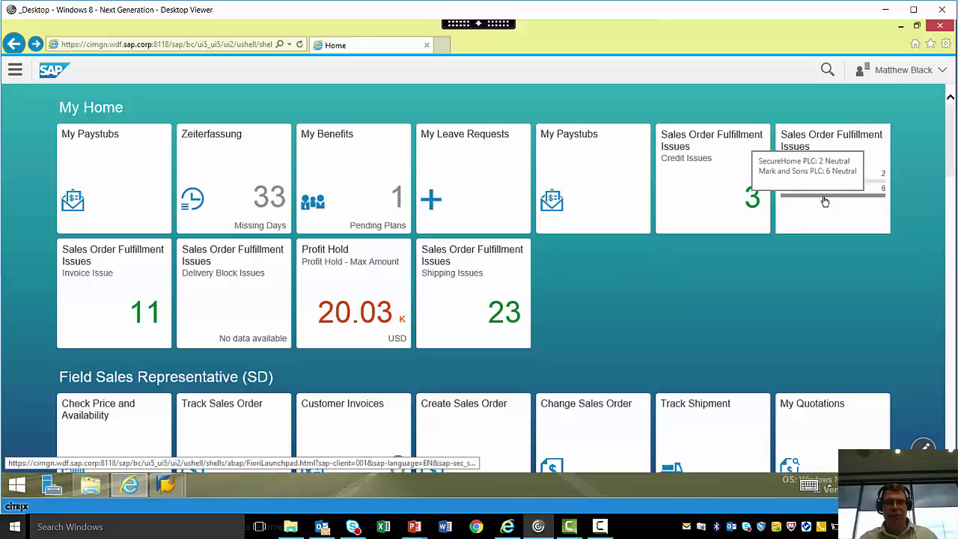
left_click(844, 209)
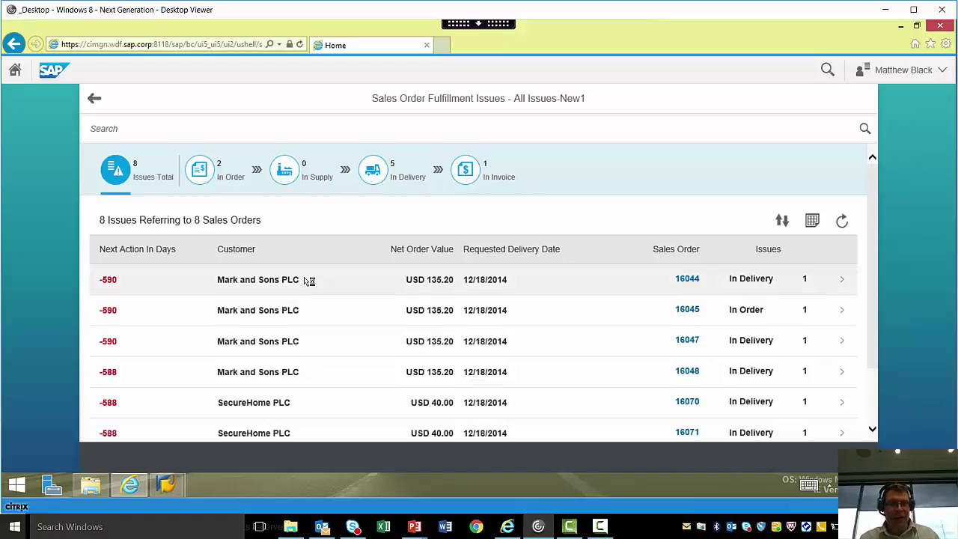
scroll(314, 279, "down", 1)
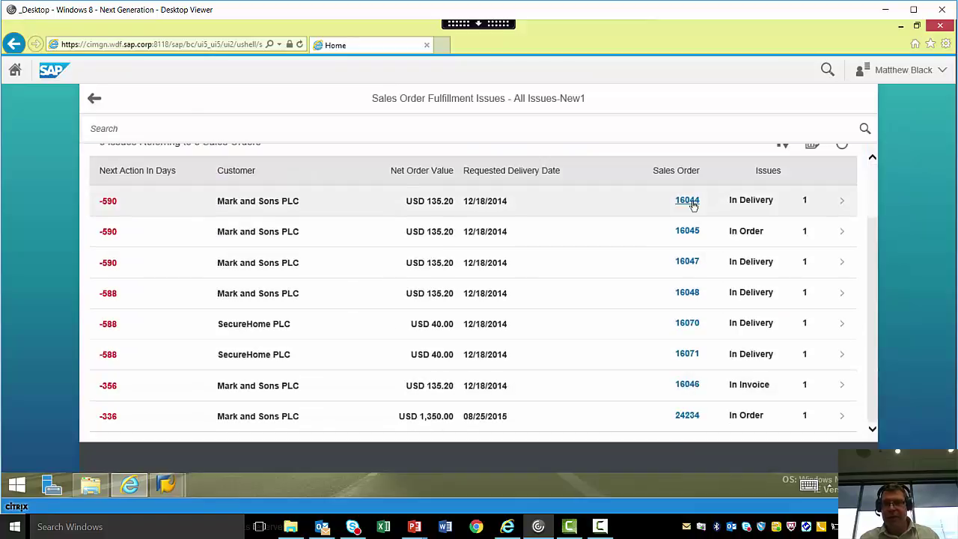
left_click(833, 203)
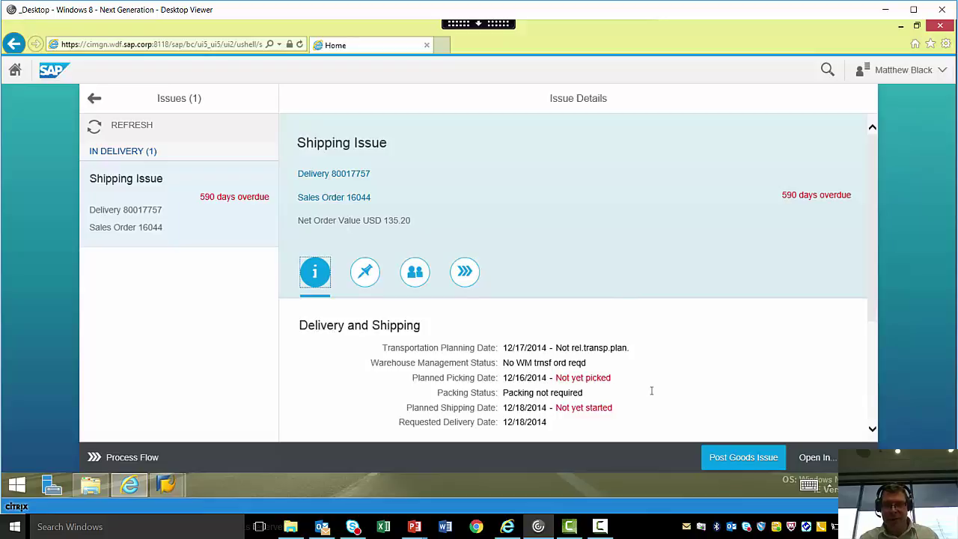
- Examine the shipping issue's delivery, shipping and customer details, including its contacts
scroll(703, 364, "down", 1)
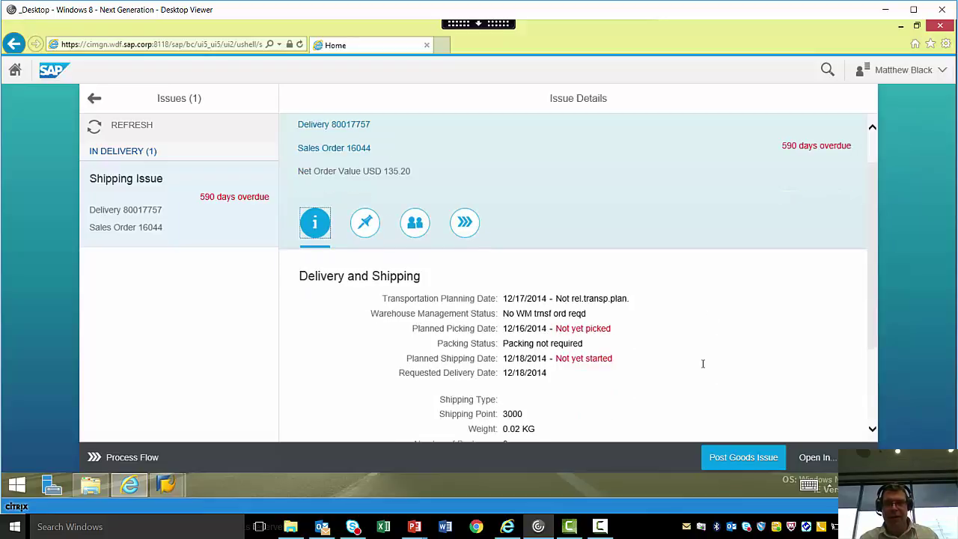
scroll(703, 364, "down", 1)
scroll(703, 364, "down", 1)
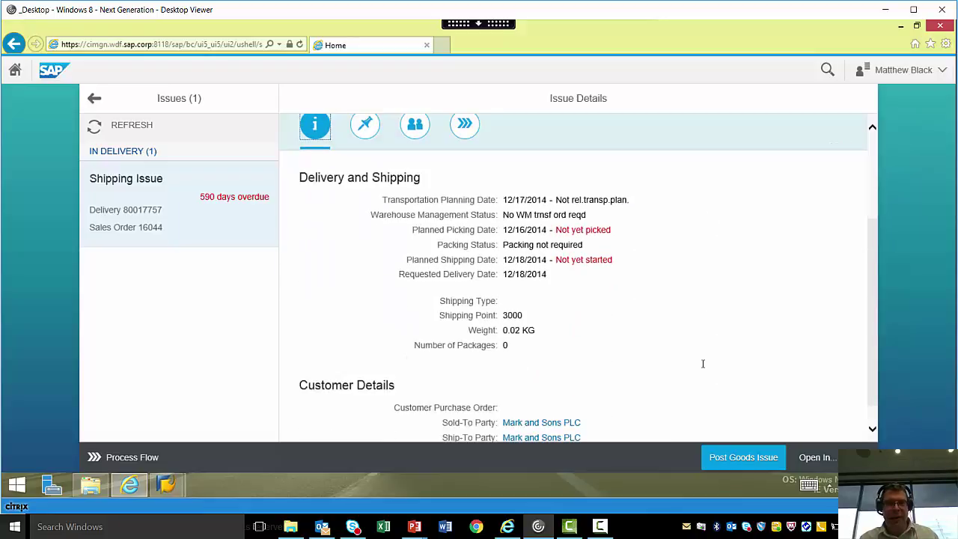
scroll(702, 367, "down", 1)
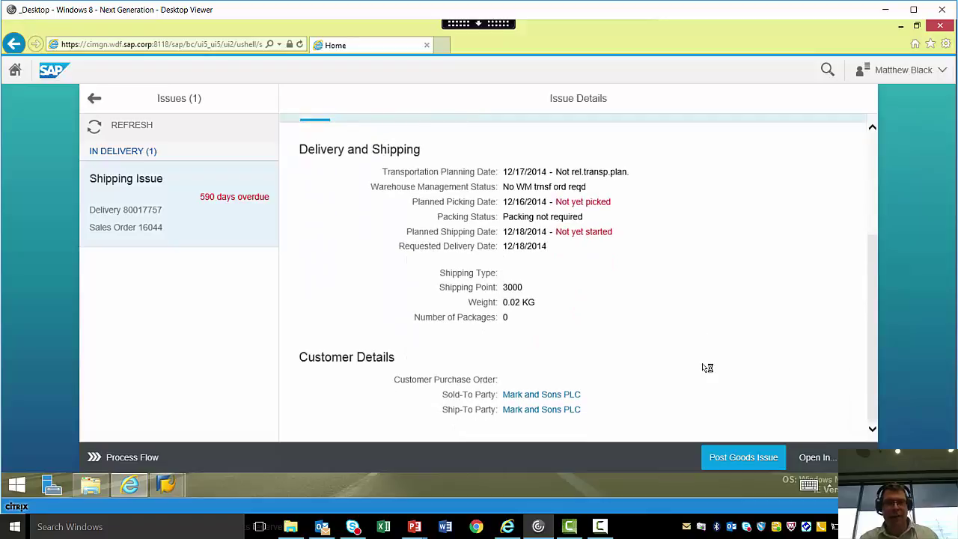
scroll(707, 367, "up", 2)
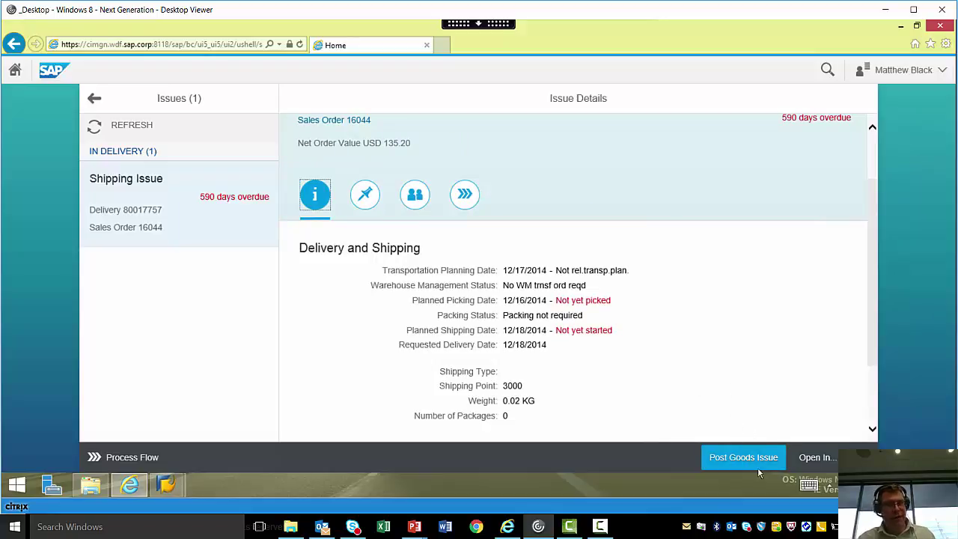
scroll(676, 322, "up", 1)
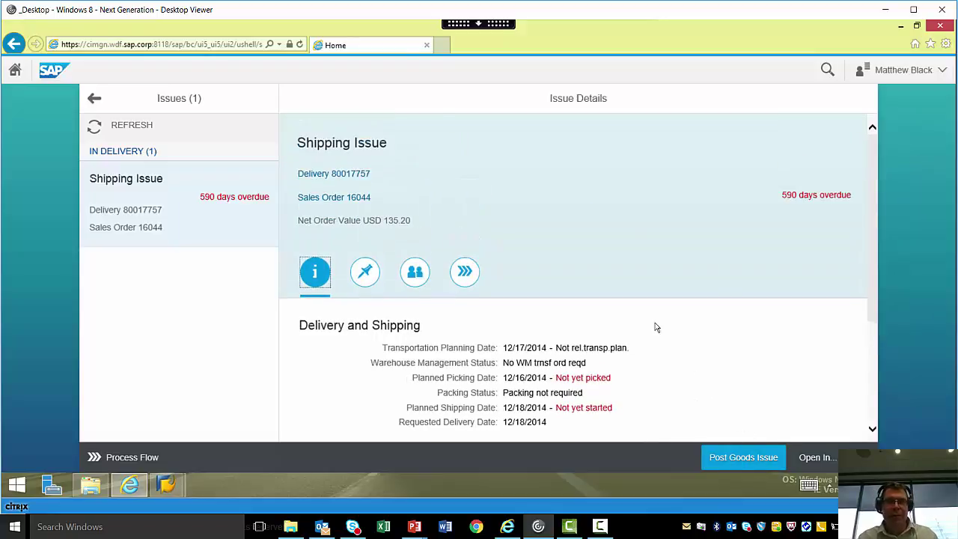
left_click(415, 272)
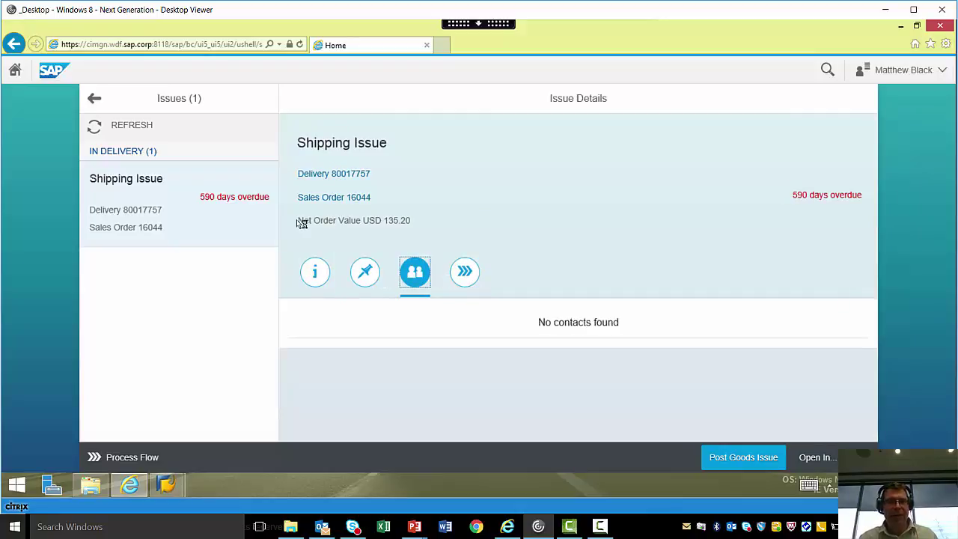
- Add the note "on hold due to customer request" to the shipping issue
left_click(370, 276)
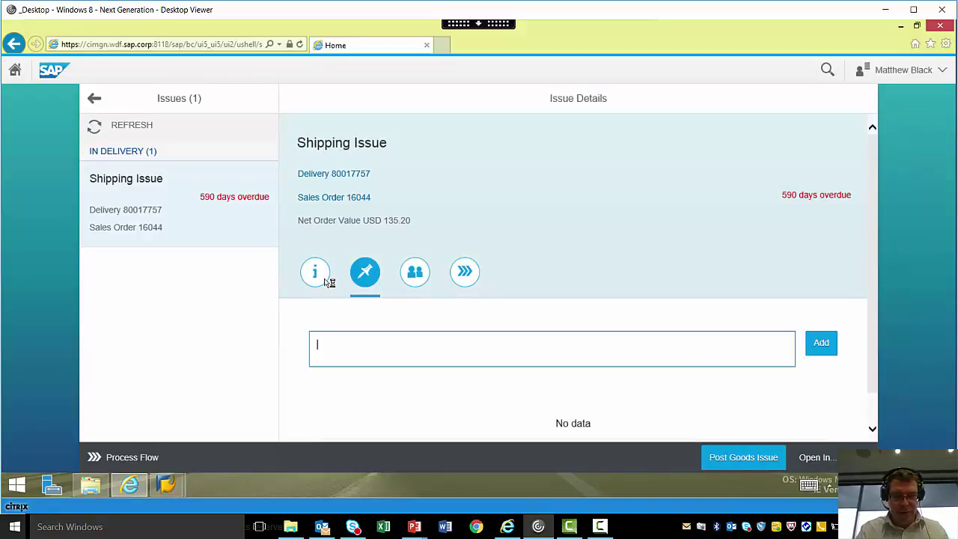
type("n hold due to customer request")
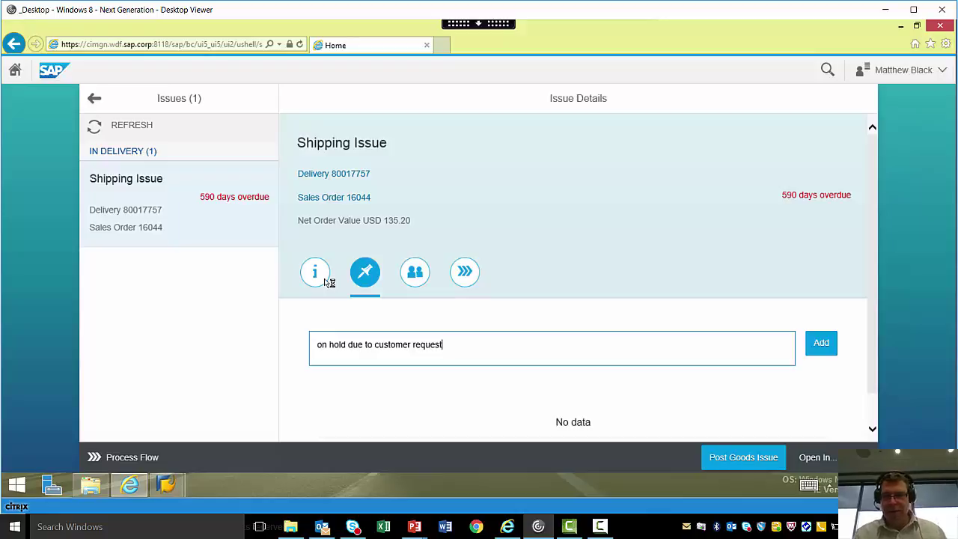
key("Return")
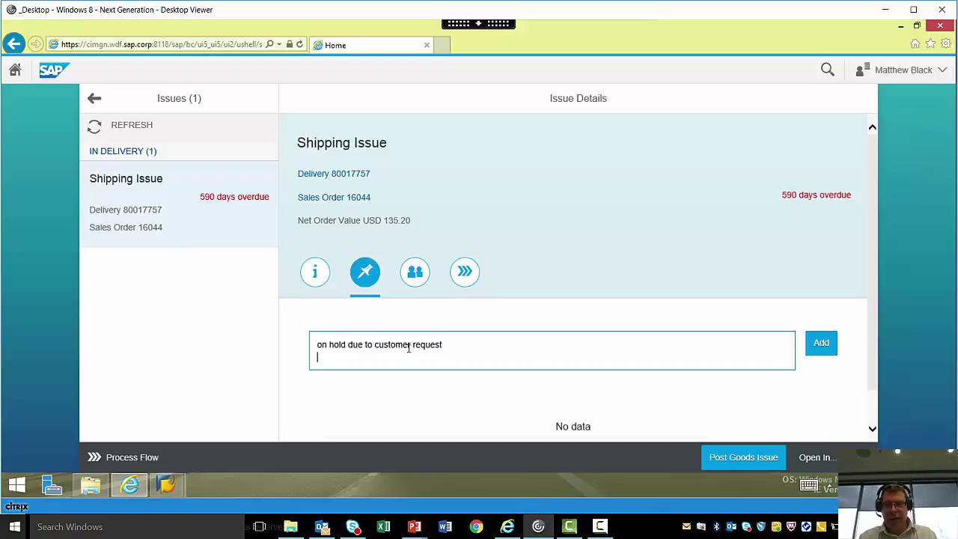
left_click(826, 354)
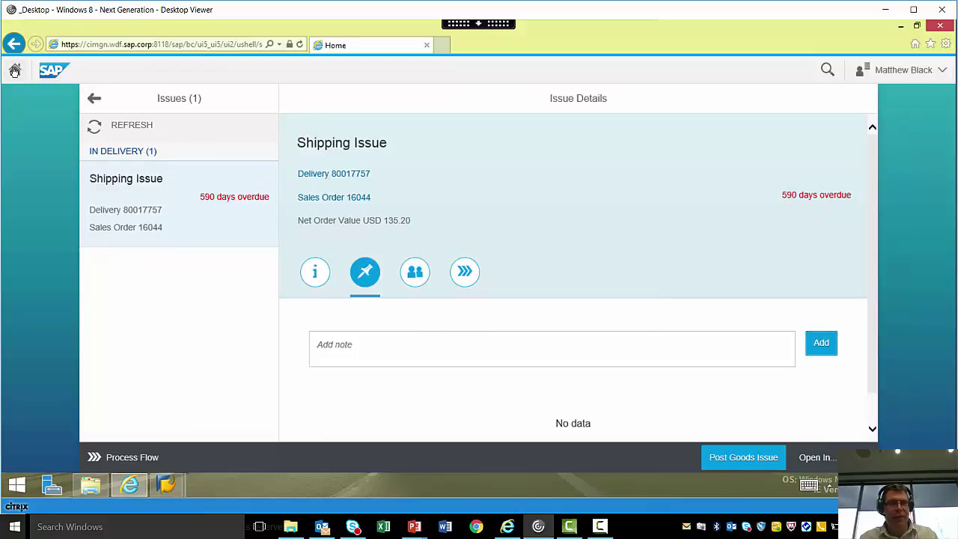
- Return to the issues list and open the fact sheet of the second Mark and Sons PLC sales order
left_click(93, 99)
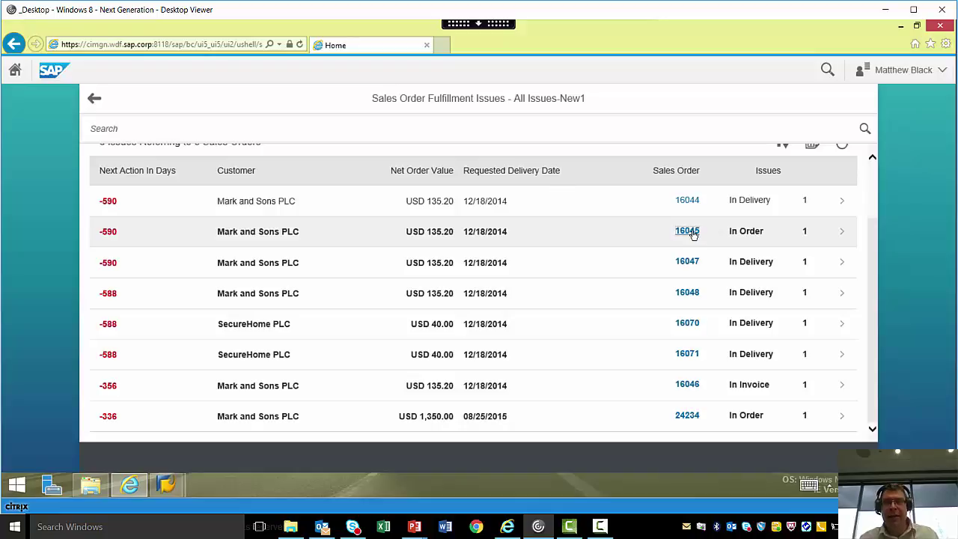
left_click(687, 231)
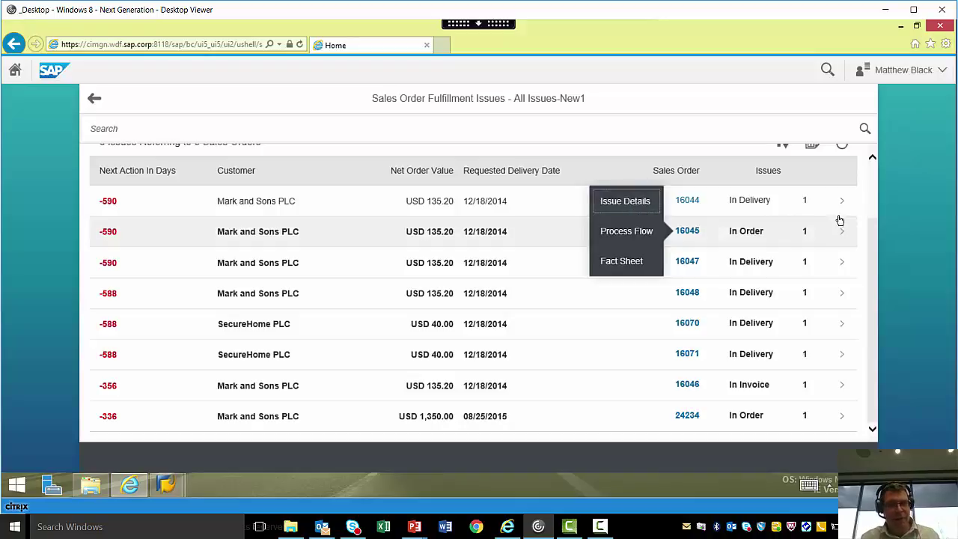
left_click(622, 267)
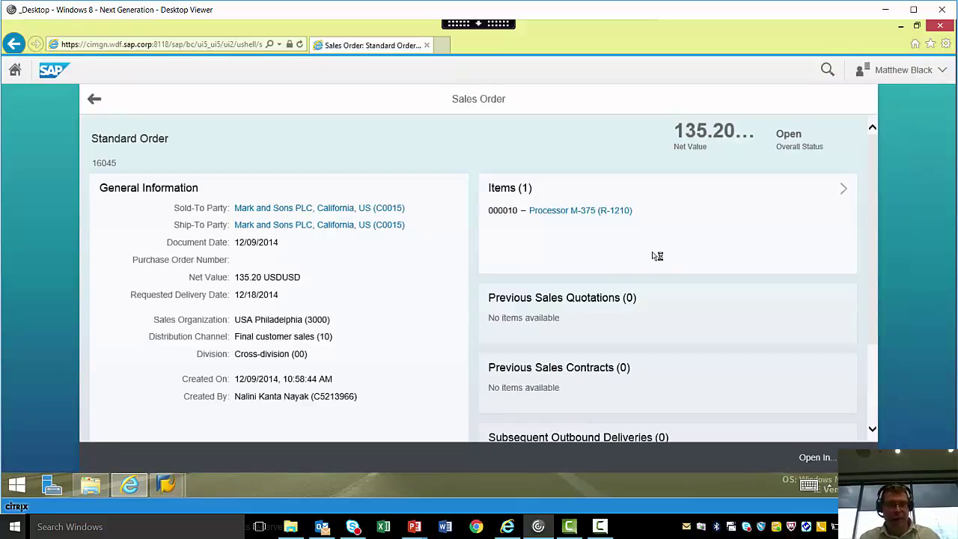
- Examine the sales order fact sheet's general information, items, previous quotations and contracts, and subsequent deliveries and billing documents
scroll(654, 253, "down", 3)
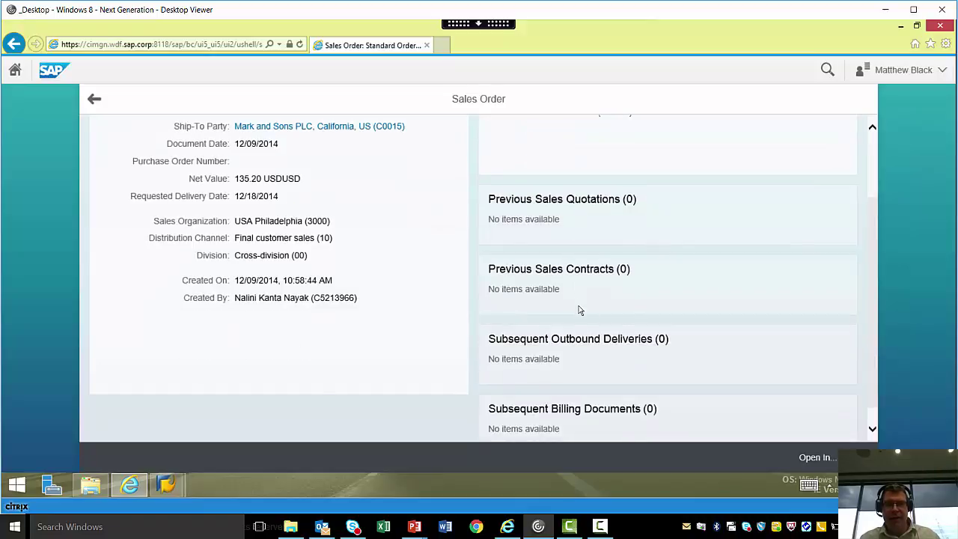
scroll(580, 308, "down", 1)
scroll(582, 323, "up", 3)
scroll(582, 323, "up", 1)
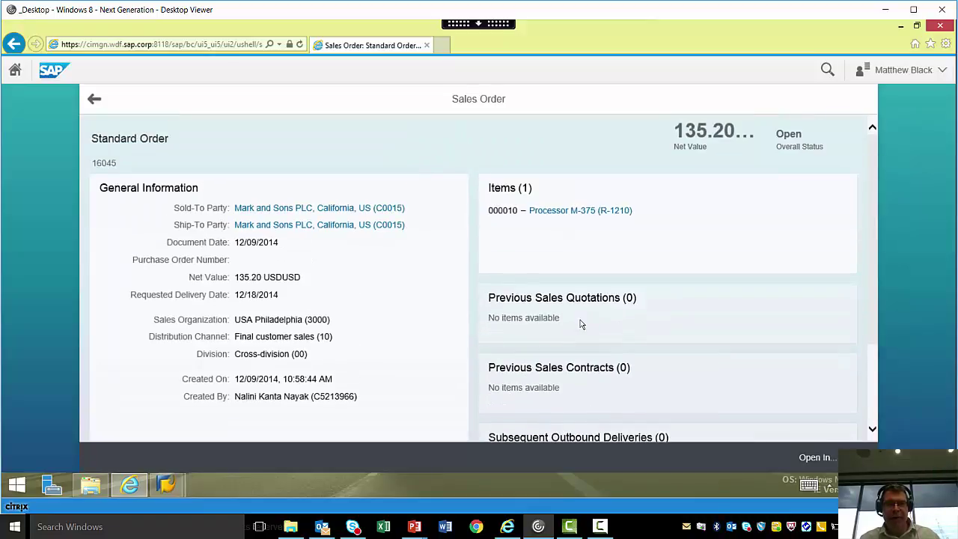
scroll(622, 349, "down", 4)
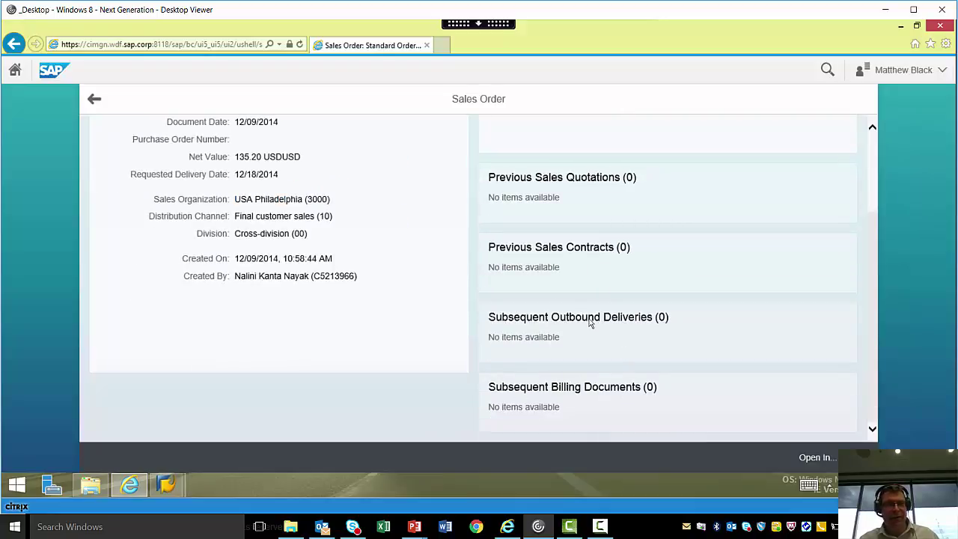
scroll(603, 318, "up", 3)
scroll(605, 320, "up", 1)
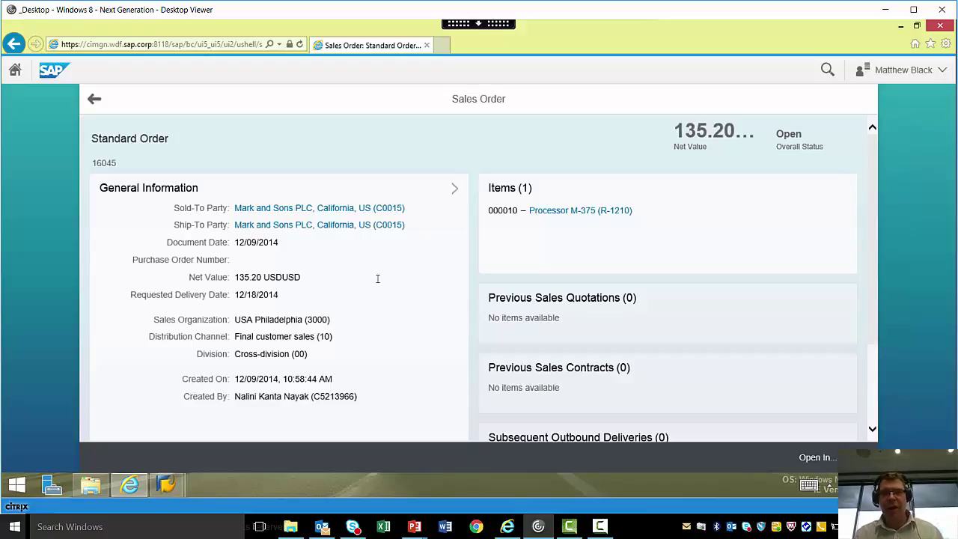
- Open the sales order from its fact sheet in the Change Standard Order transaction
scroll(378, 278, "down", 2)
scroll(401, 264, "up", 2)
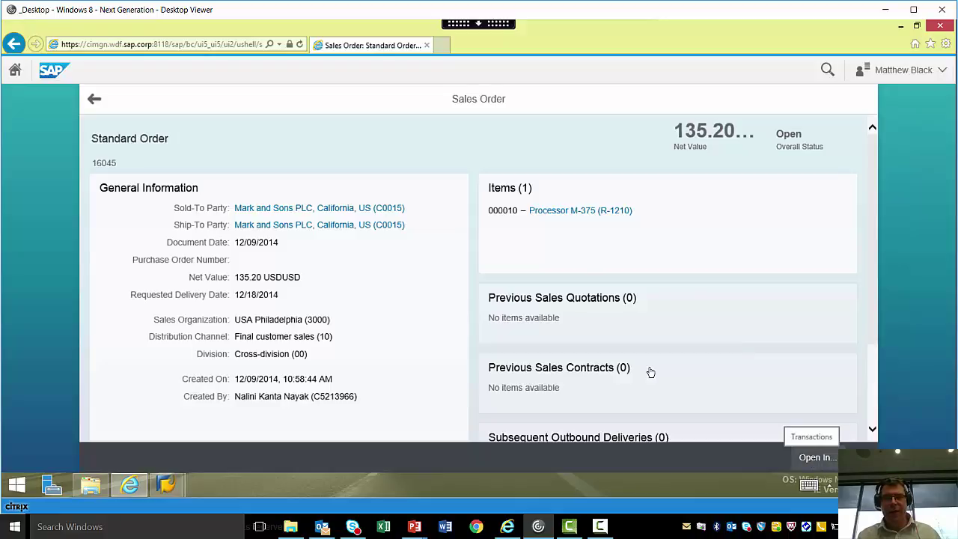
left_click(816, 457)
left_click(813, 298)
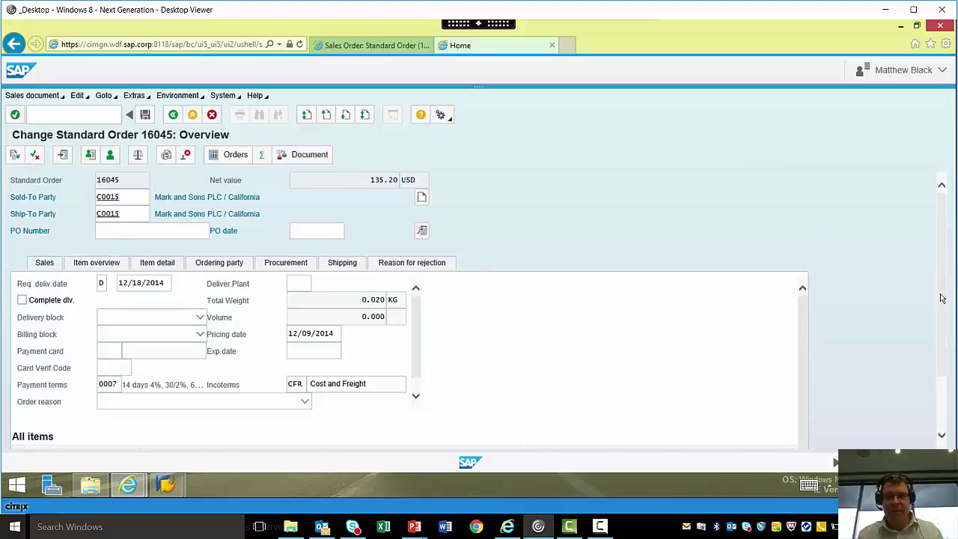
- Review the standard order's sales data and items, and open the Change Sales Order app from the order's fact sheet
left_click_drag(946, 278, 949, 364)
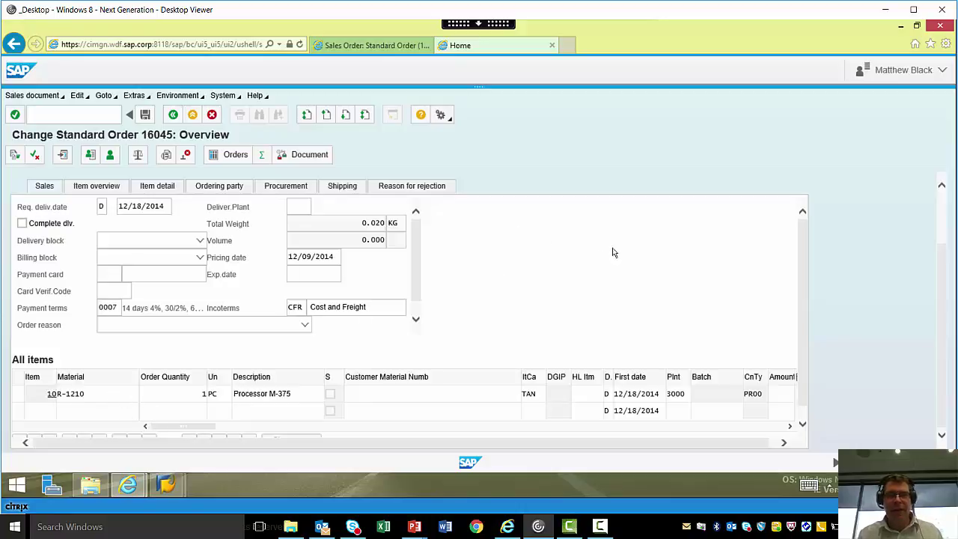
scroll(932, 222, "up", 2)
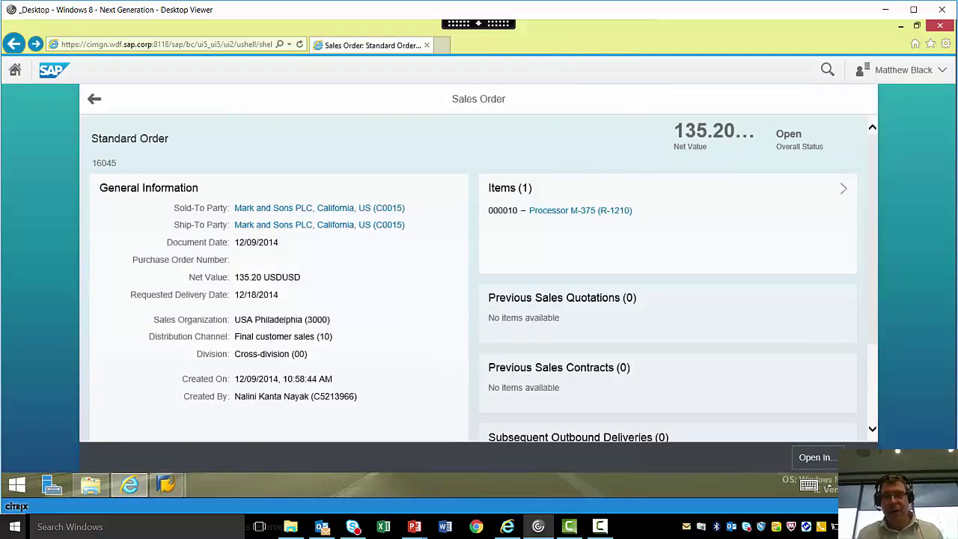
left_click(824, 459)
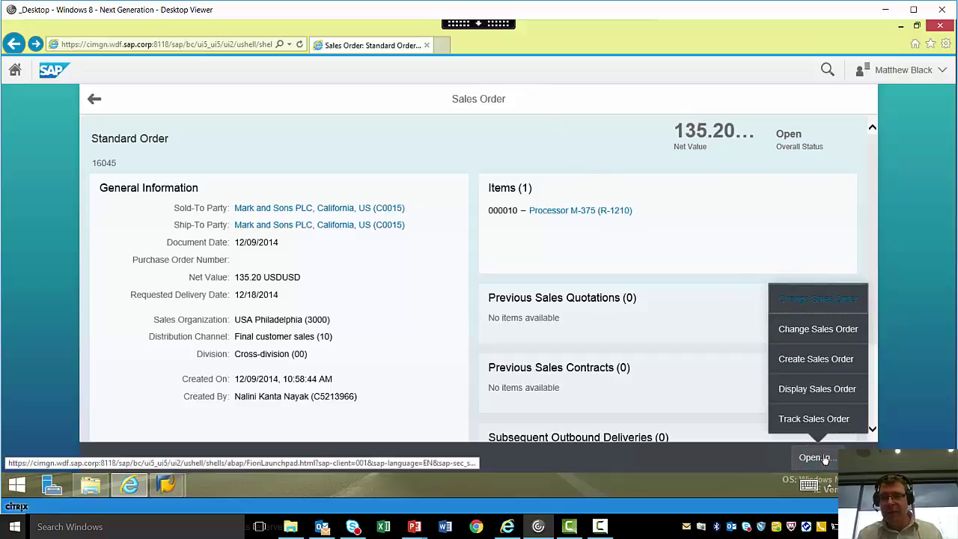
left_click(807, 331)
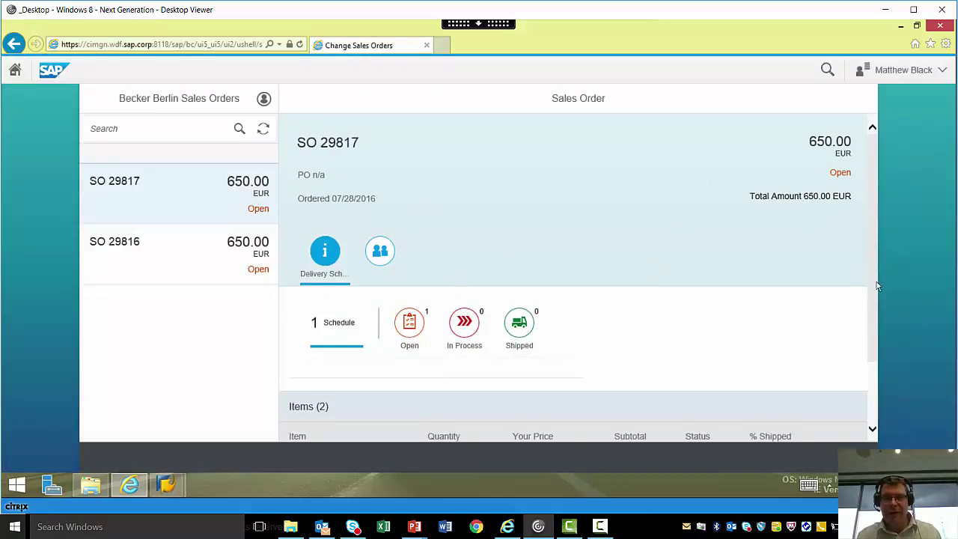
- Examine the first Becker Berlin sales order's items and the Sunny Sunny item's shipping and delivery schedule details
scroll(876, 292, "down", 2)
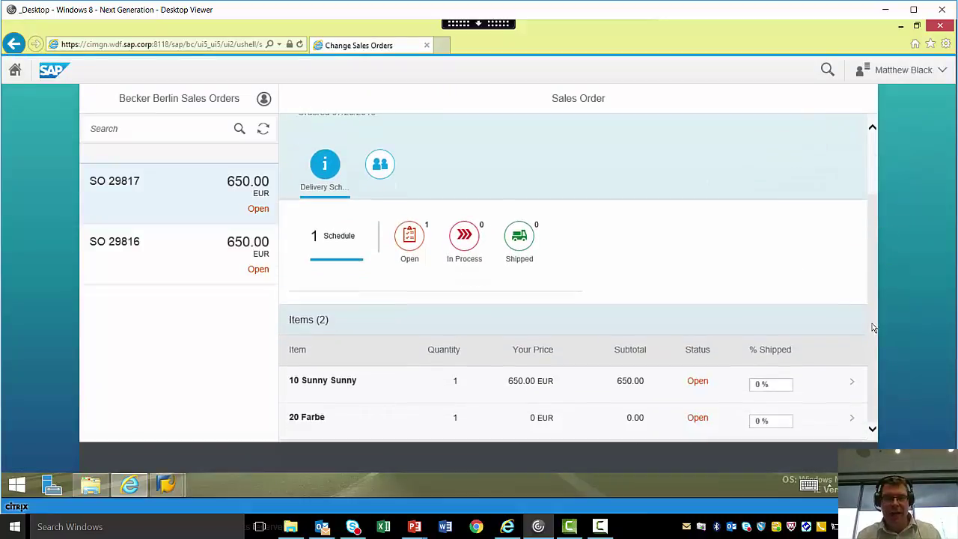
left_click(836, 389)
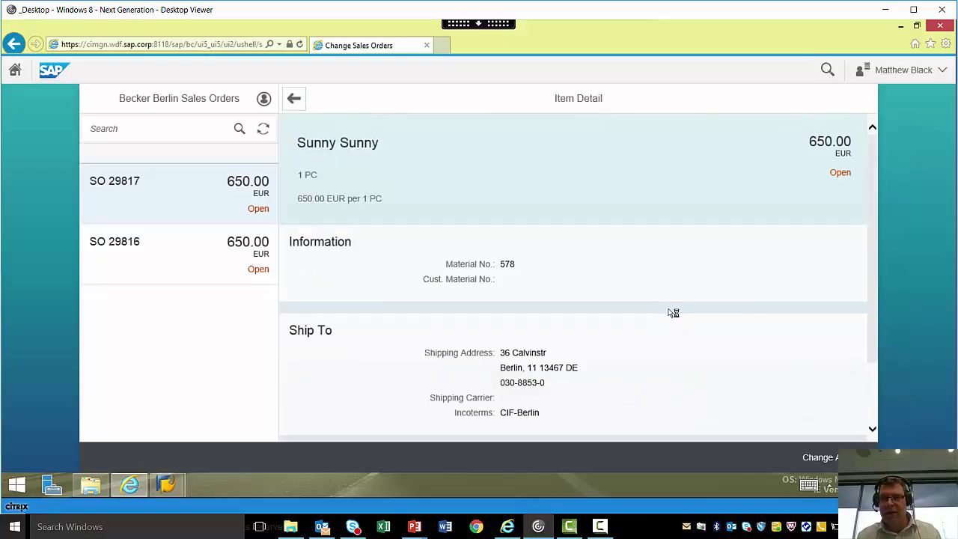
scroll(877, 299, "down", 2)
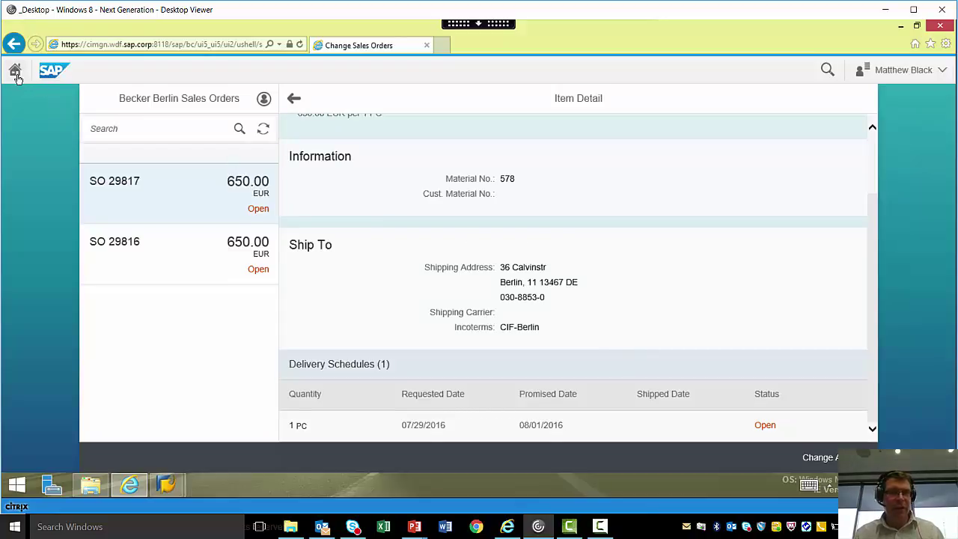
scroll(391, 141, "up", 2)
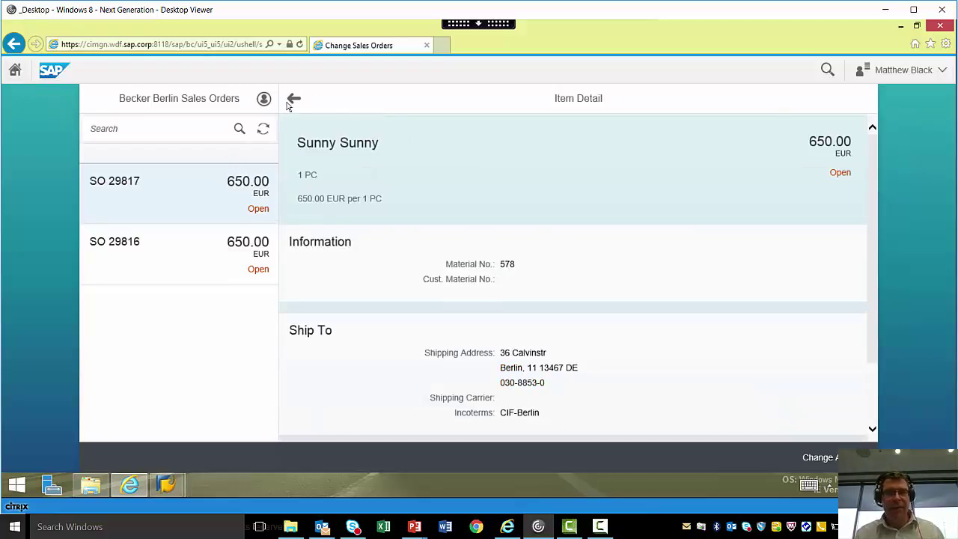
left_click(293, 98)
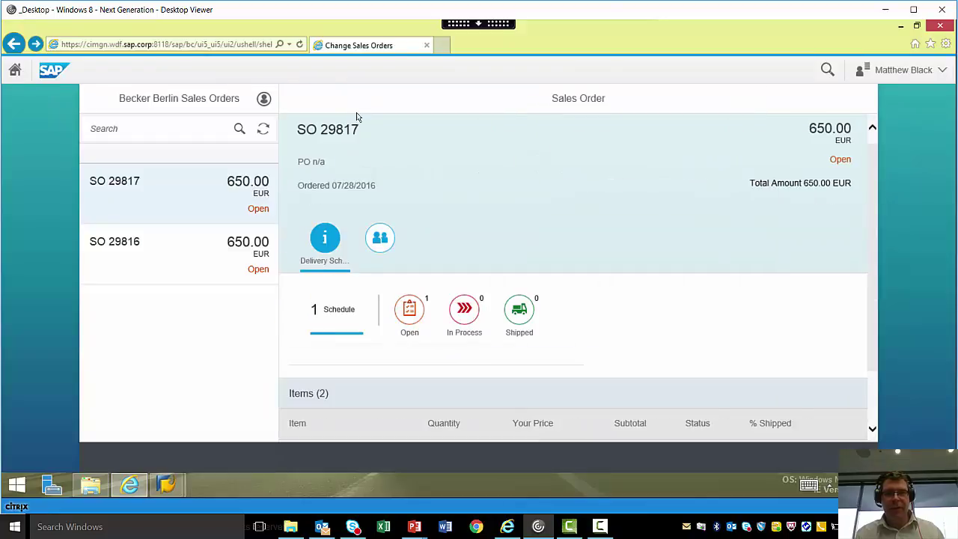
- Return to the launchpad home page and view the All Issues-New1 list of sales order fulfillment issues
left_click(15, 71)
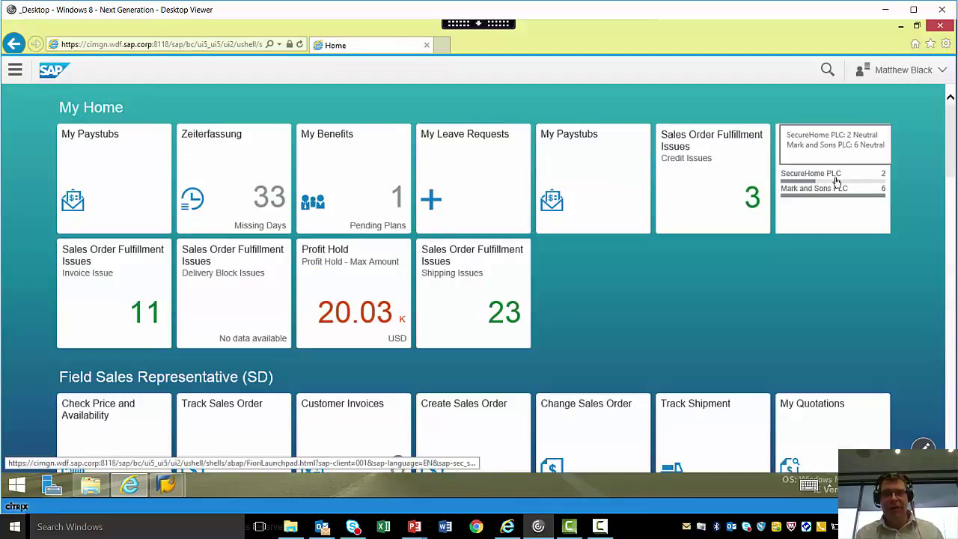
left_click(672, 147)
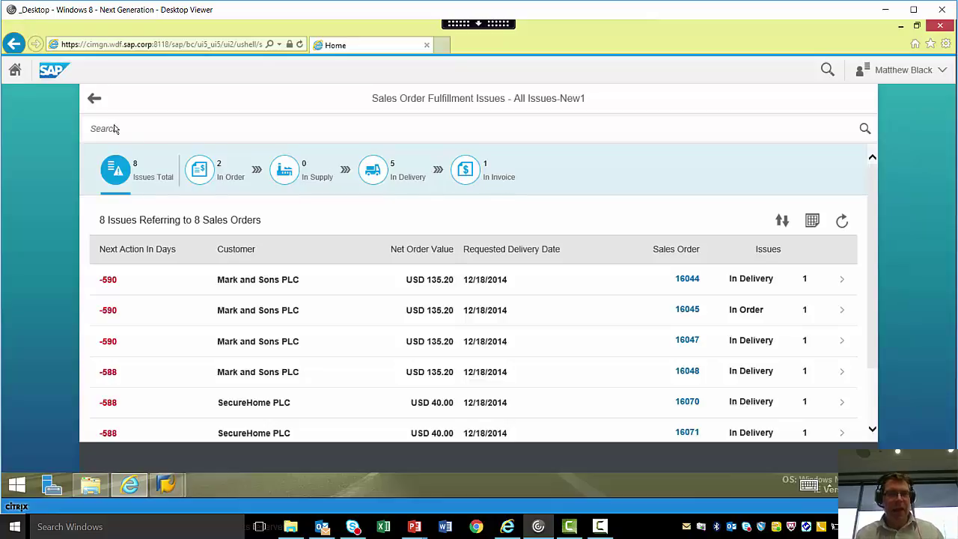
- Go back to the launchpad home page and open the Create Sales Order app for field sales representatives
left_click(16, 68)
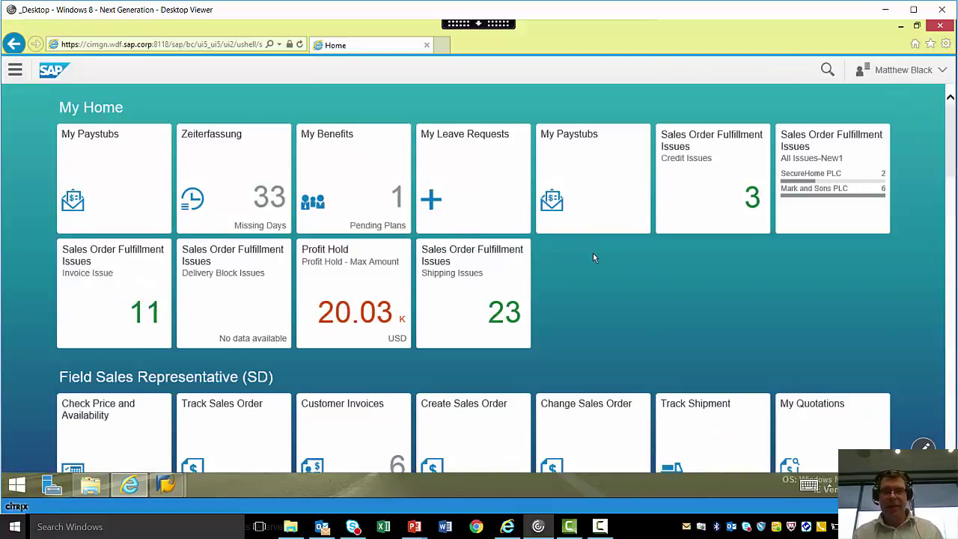
scroll(593, 254, "down", 2)
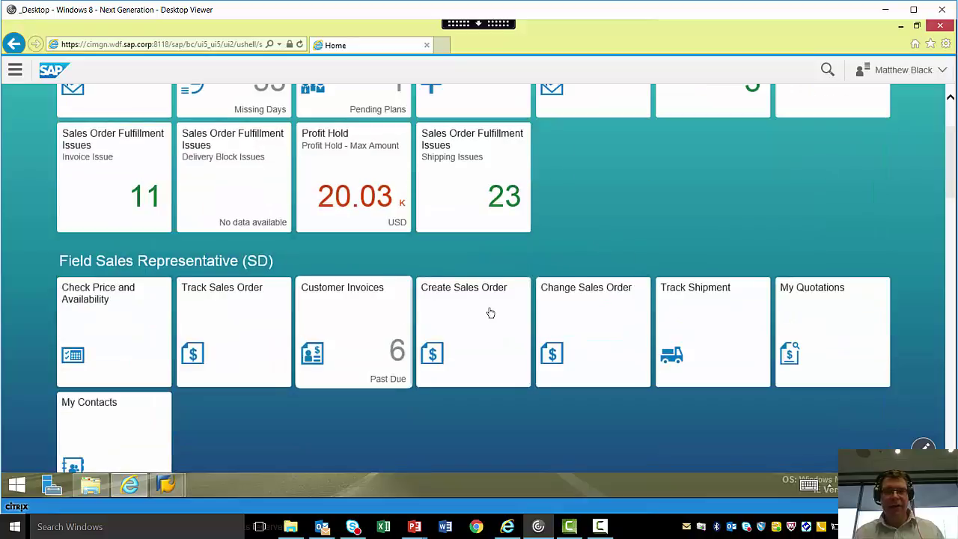
left_click(458, 328)
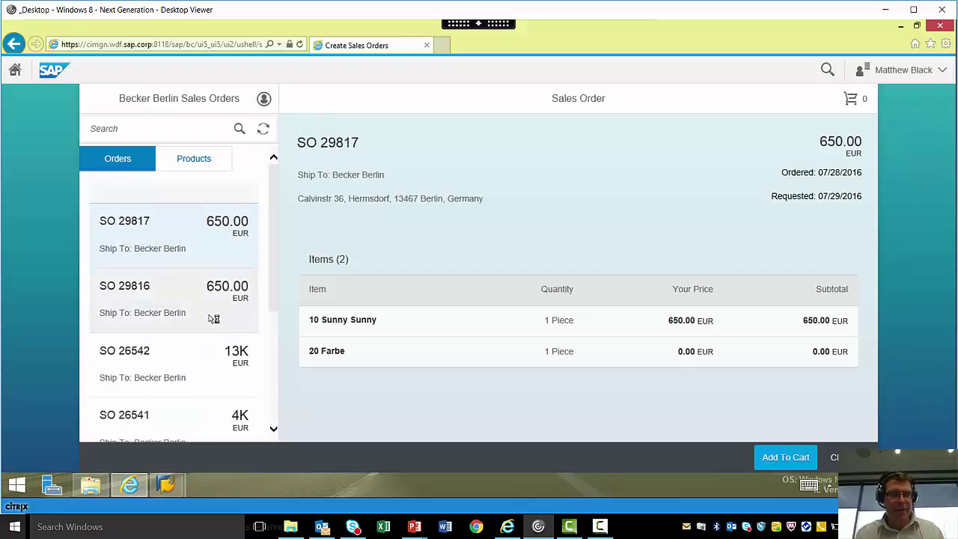
- Look through the Becker Berlin orders and change the customer to A.I.T. GmbH, accepting that the cart is cleared
scroll(212, 314, "down", 2)
scroll(210, 307, "up", 5)
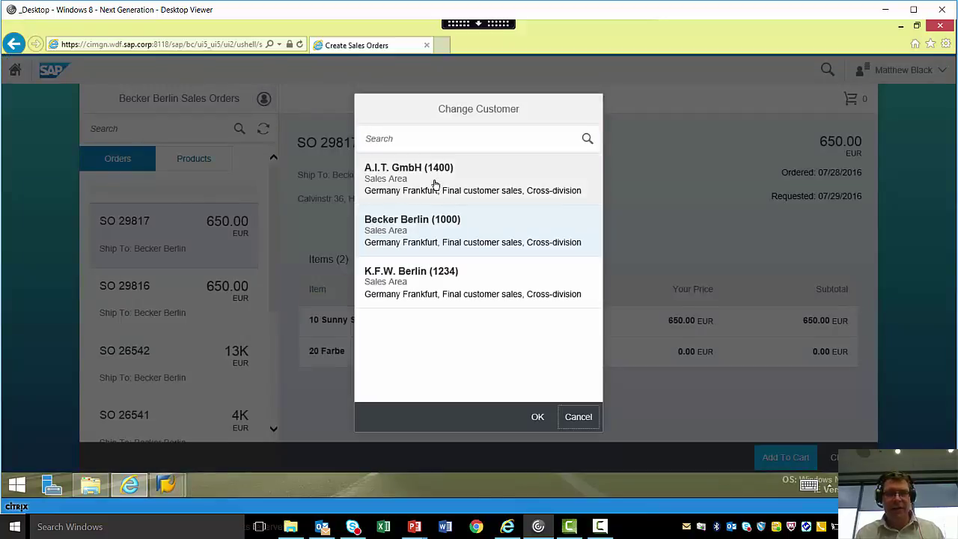
left_click(440, 182)
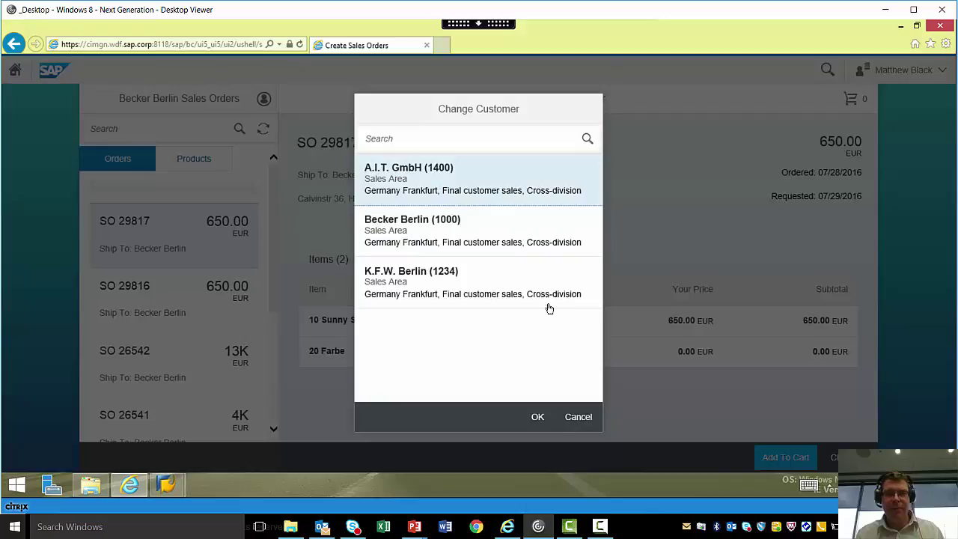
left_click(539, 418)
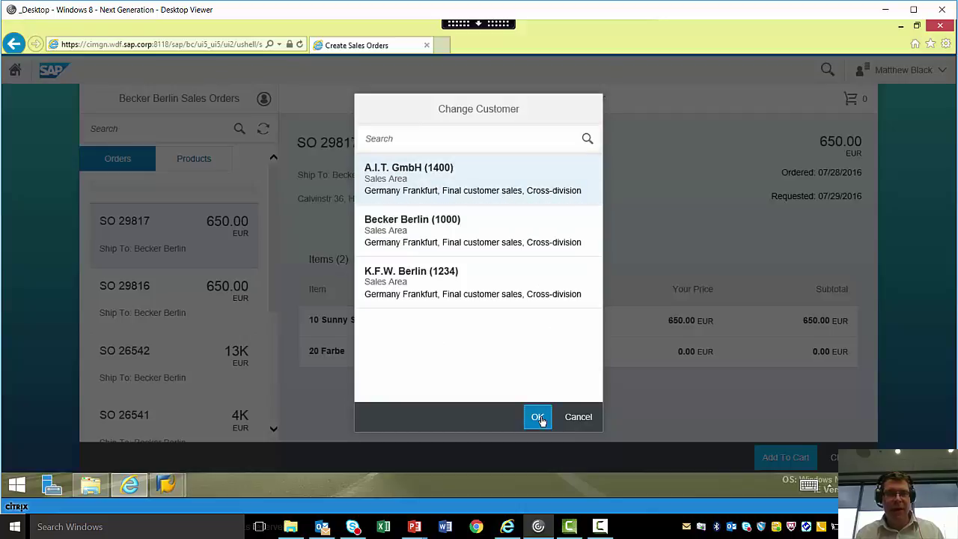
left_click(539, 419)
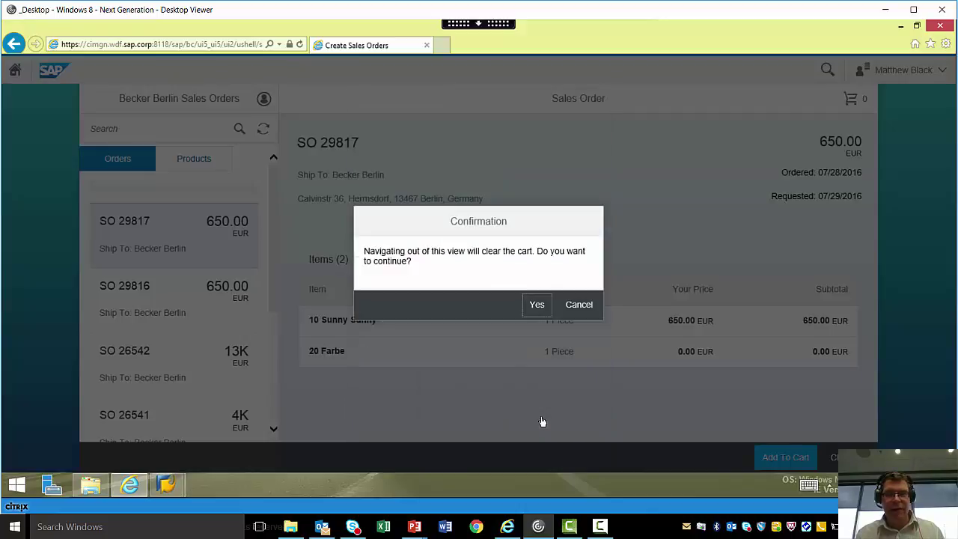
left_click(534, 312)
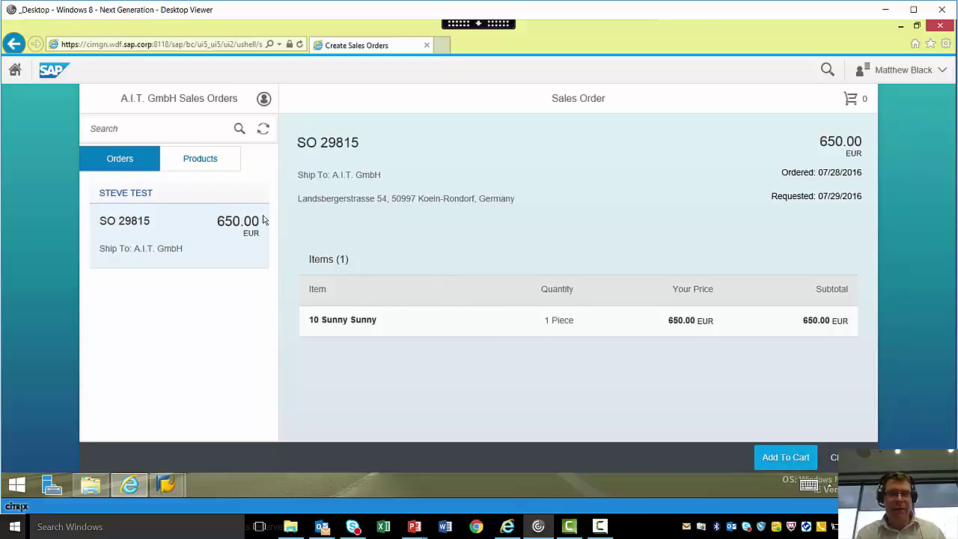
- Search the A.I.T. GmbH products for "lap" and view the CleanTech Laptop
left_click(226, 162)
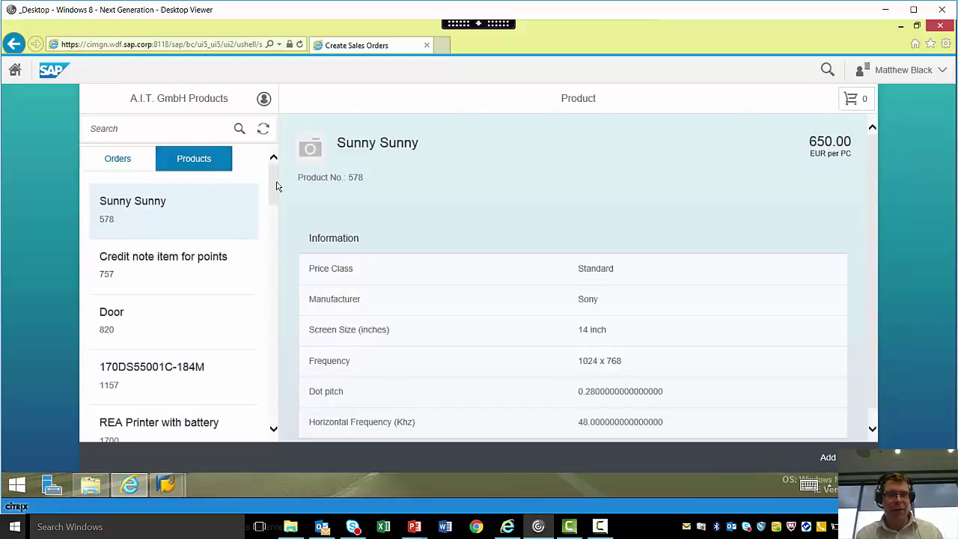
left_click_drag(278, 194, 273, 169)
left_click(172, 129)
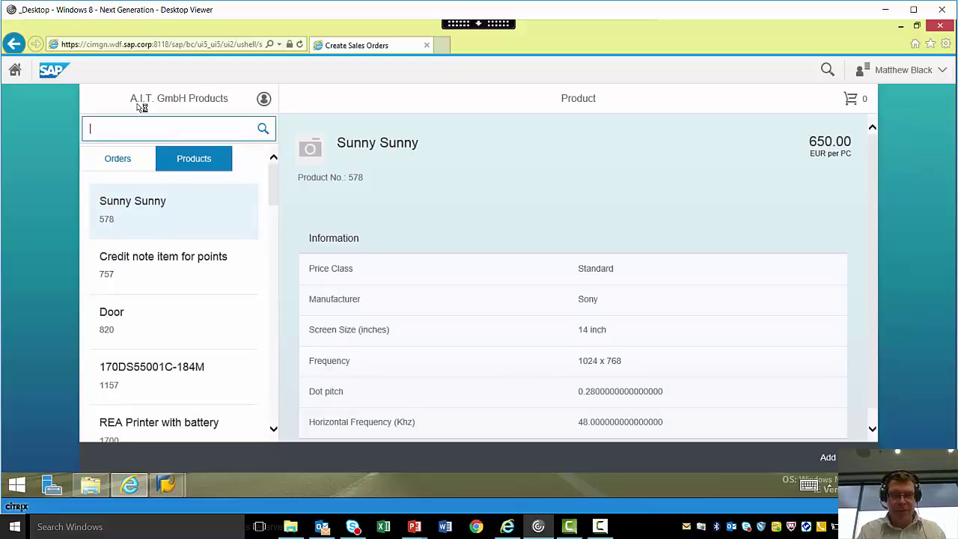
type("lap")
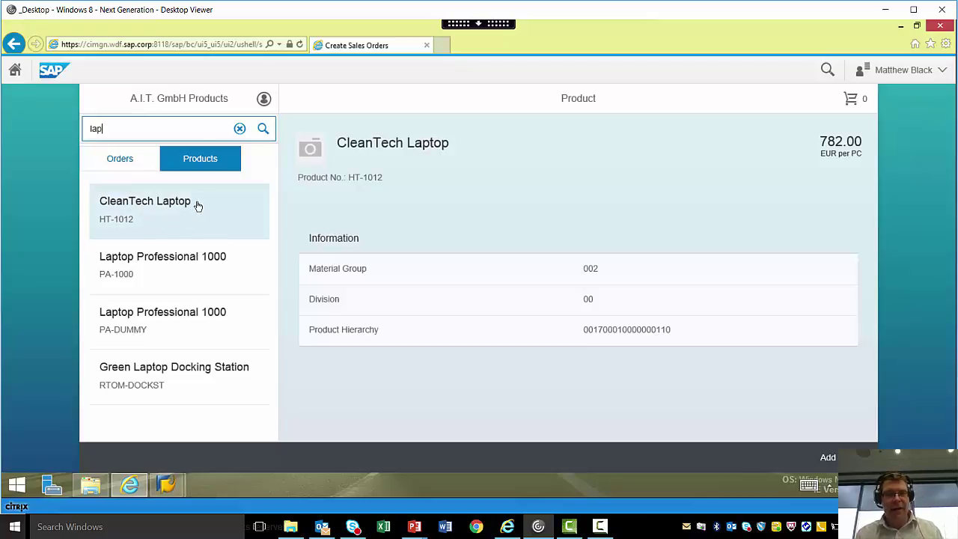
left_click(163, 165)
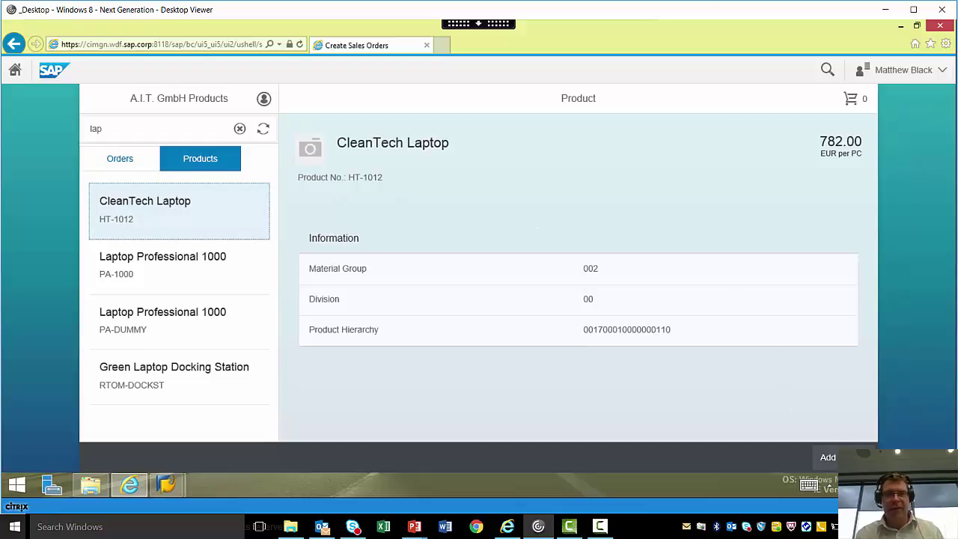
- Change the customer to Becker Berlin, accepting that the cart is cleared
left_click(264, 99)
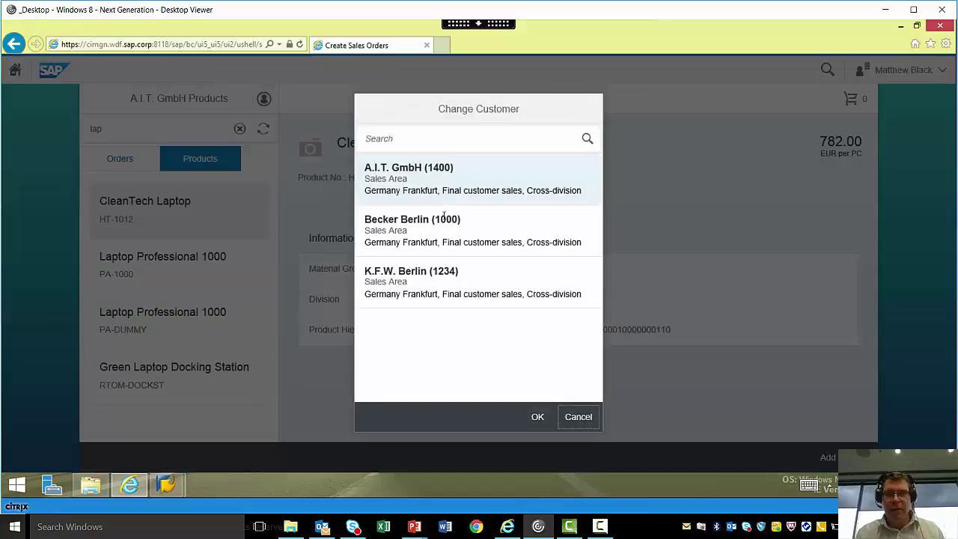
left_click(501, 240)
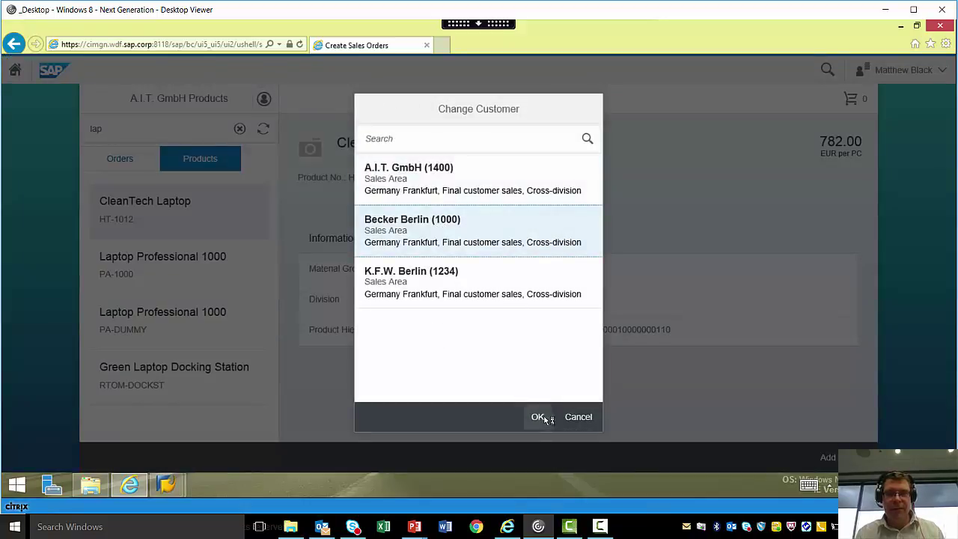
left_click(544, 419)
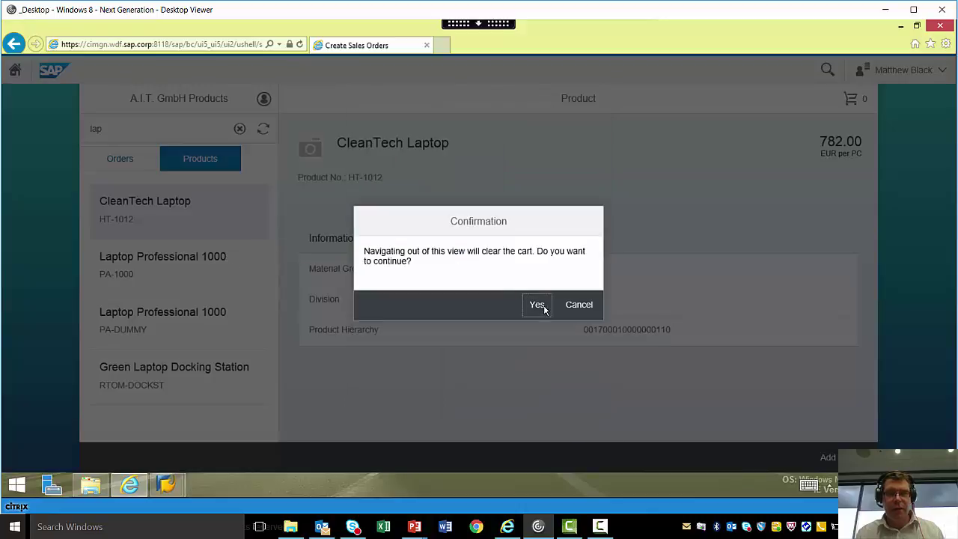
left_click(544, 309)
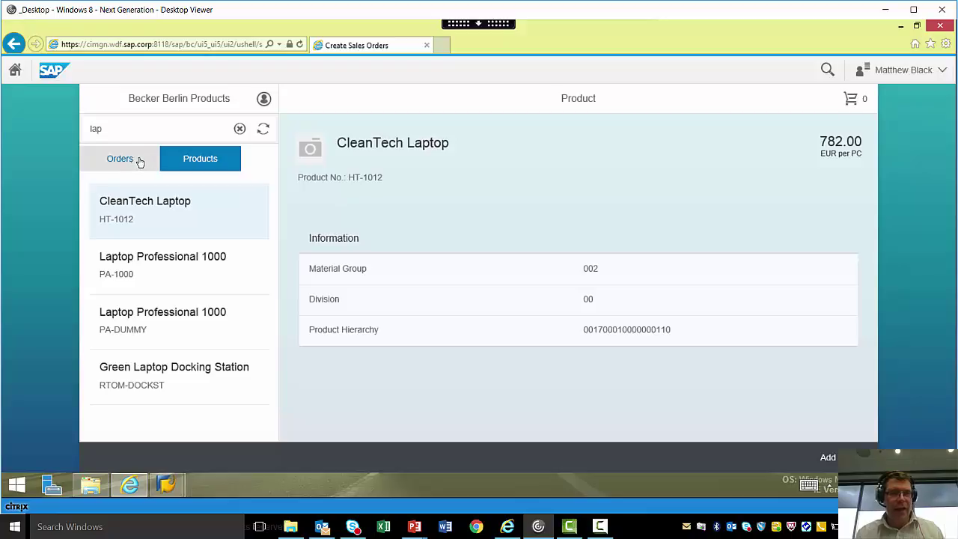
- Clear the product search, review the Sunny Sunny product's information and add the product to the cart
left_click(112, 130)
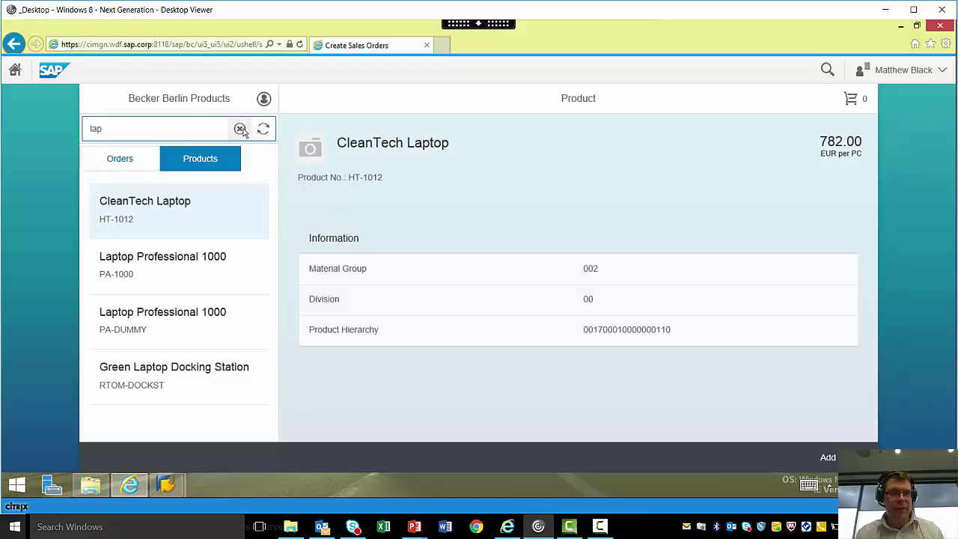
left_click(240, 129)
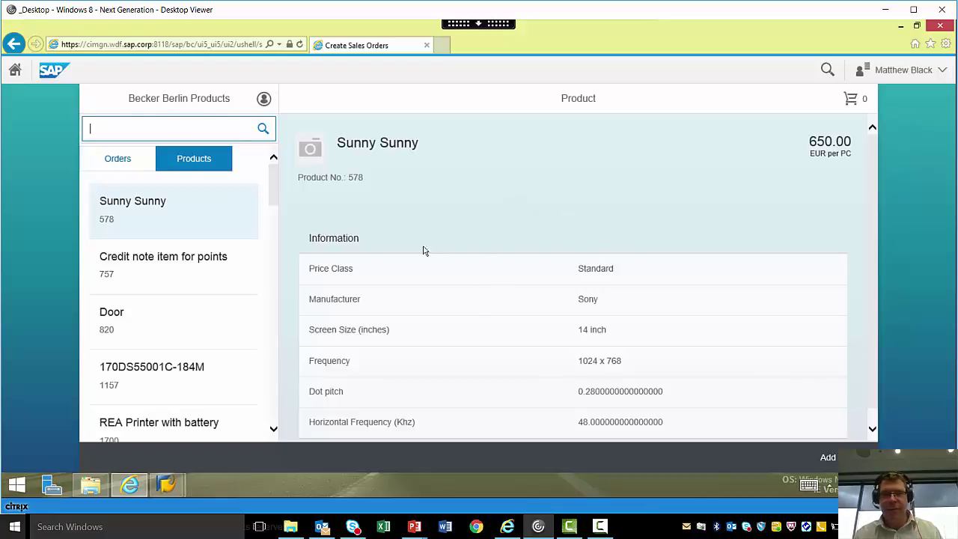
left_click(139, 216)
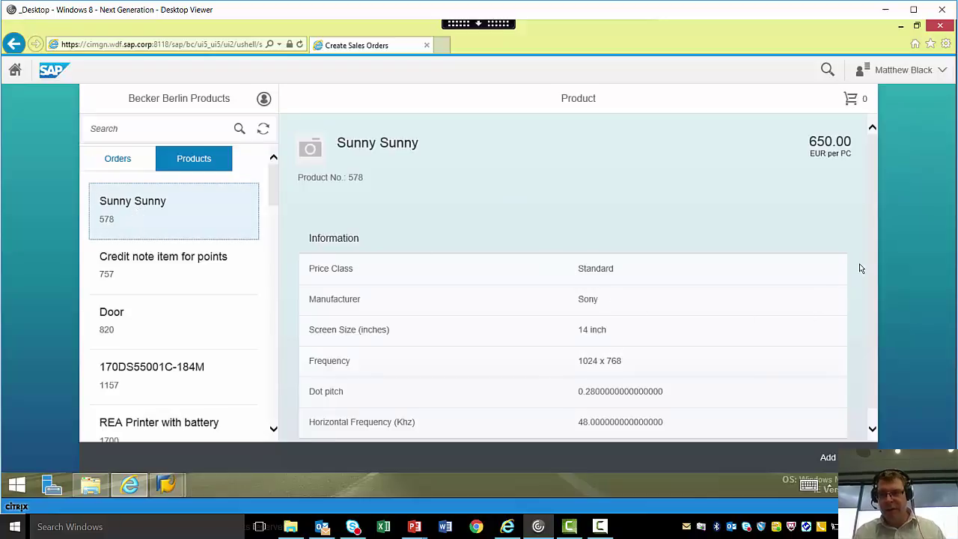
scroll(873, 296, "down", 1)
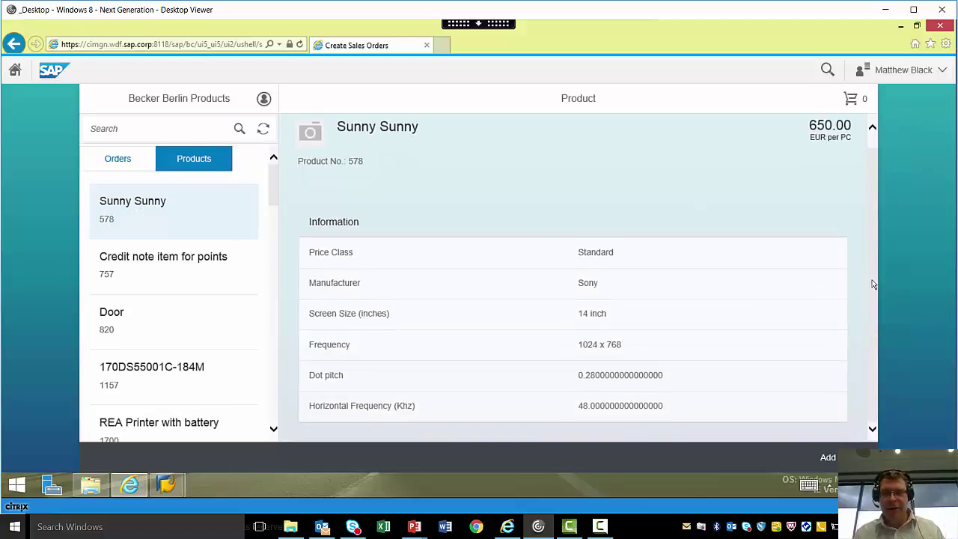
scroll(875, 223, "up", 1)
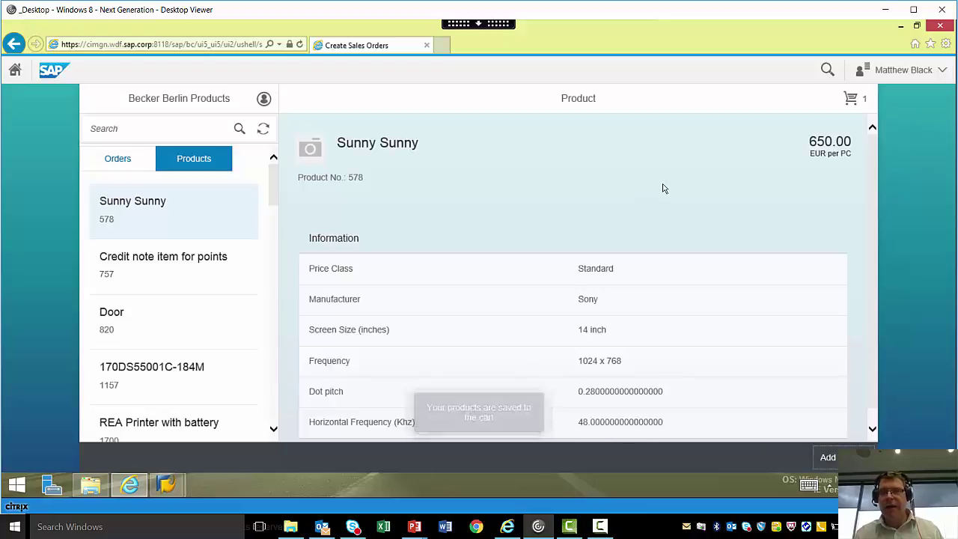
- Open the cart and examine the Sunny Sunny item's requested quantity and requested delivery date
left_click(859, 103)
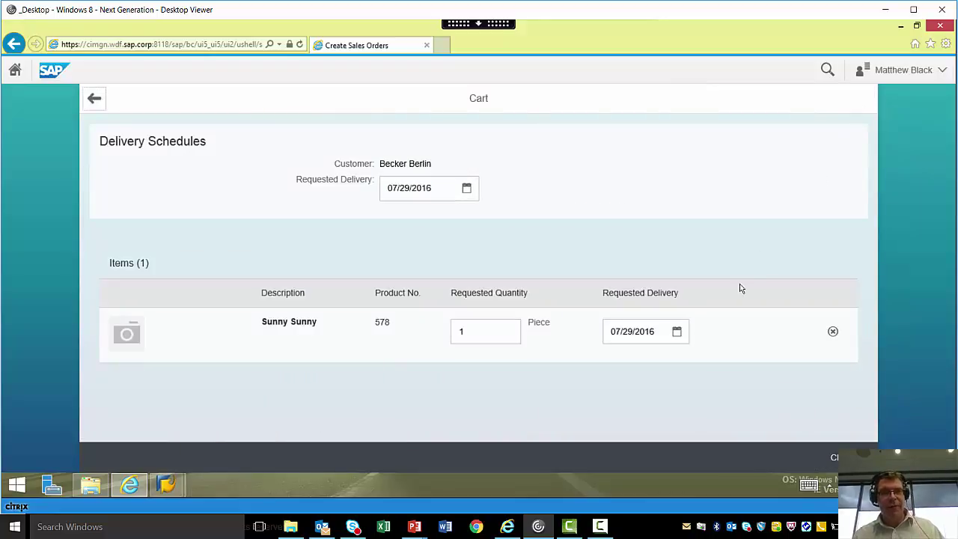
left_click(485, 333)
left_click(631, 332)
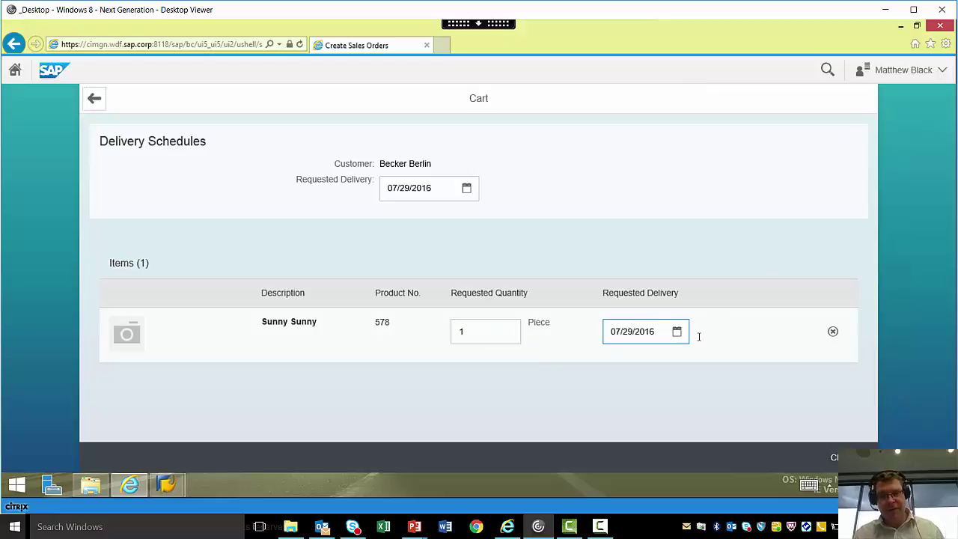
left_click(717, 374)
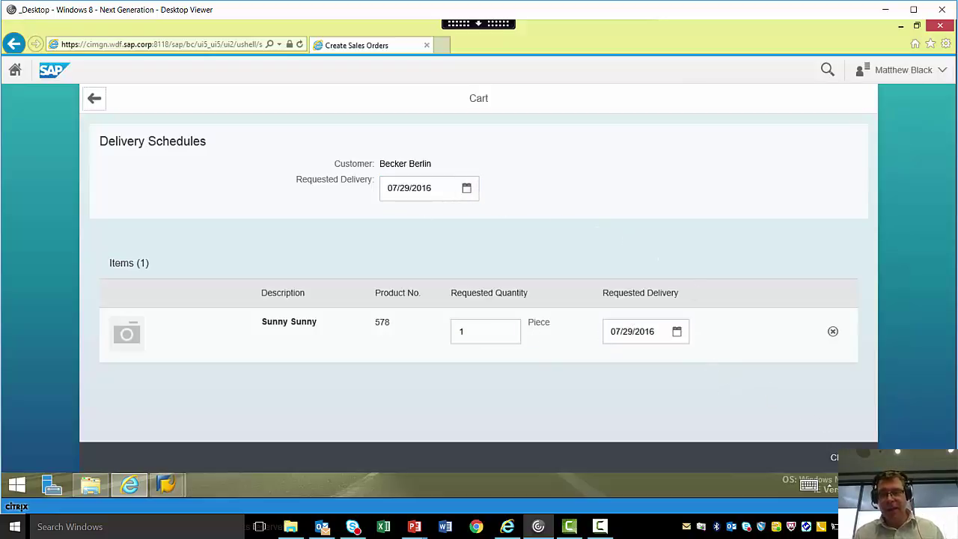
- Check the cart's price and availability for the Sunny Sunny item and proceed to the shipping and payment details
left_click(831, 456)
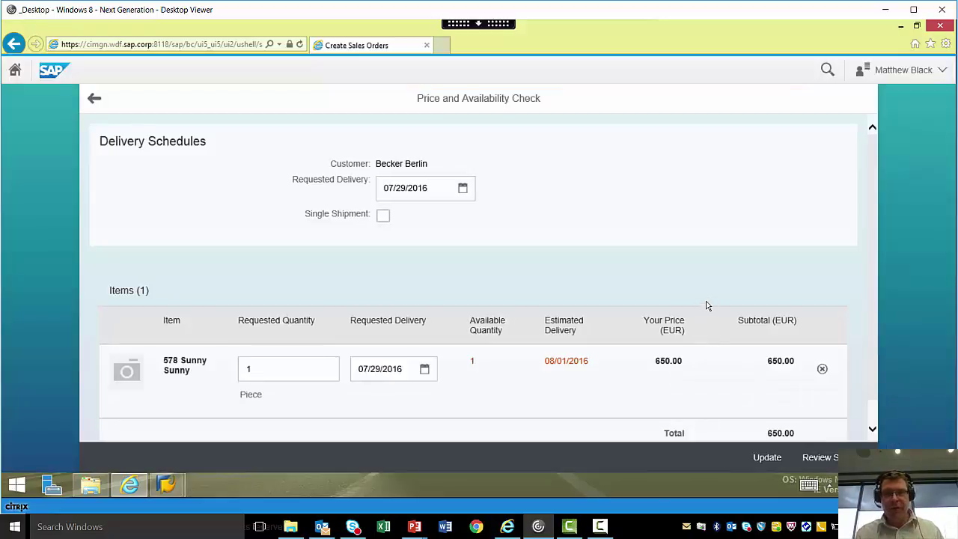
scroll(580, 250, "down", 1)
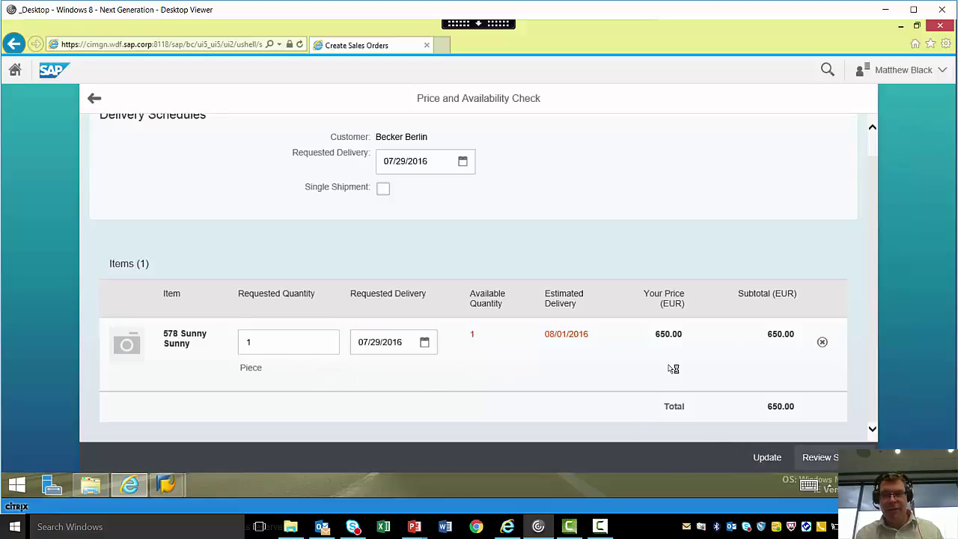
left_click(819, 457)
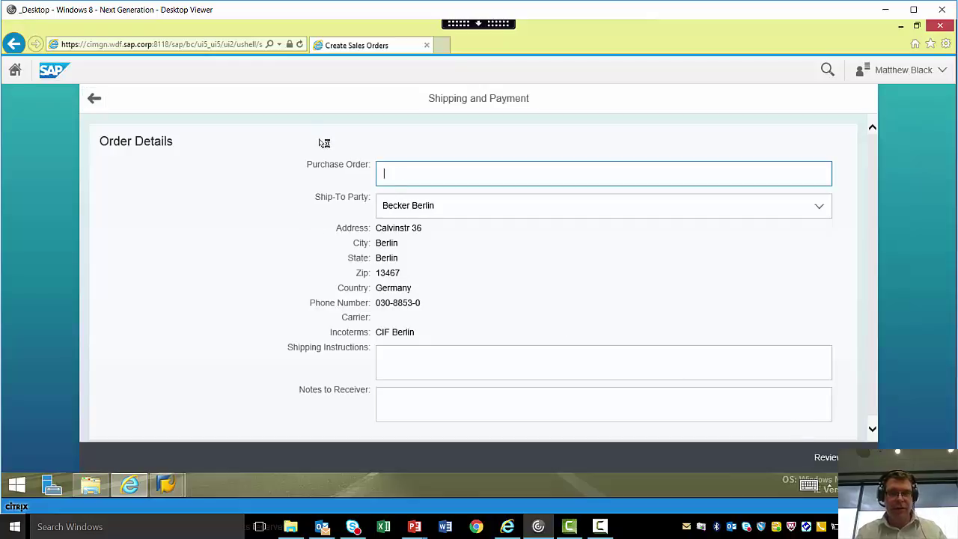
- Enter a purchase order number and the shipping instructions "Please check x yz", and proceed to the order review
type("djdjwqkjdwqkd")
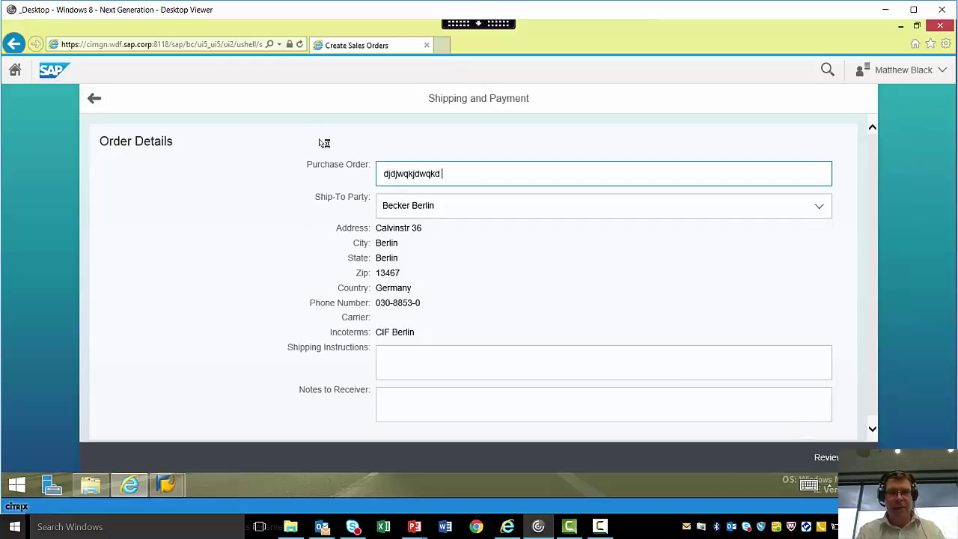
left_click(437, 359)
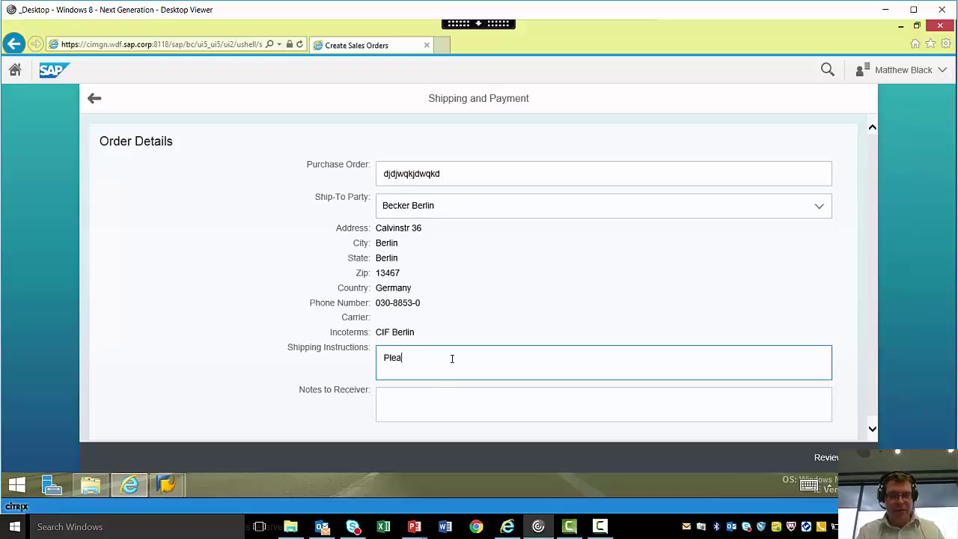
type("Please check x yz")
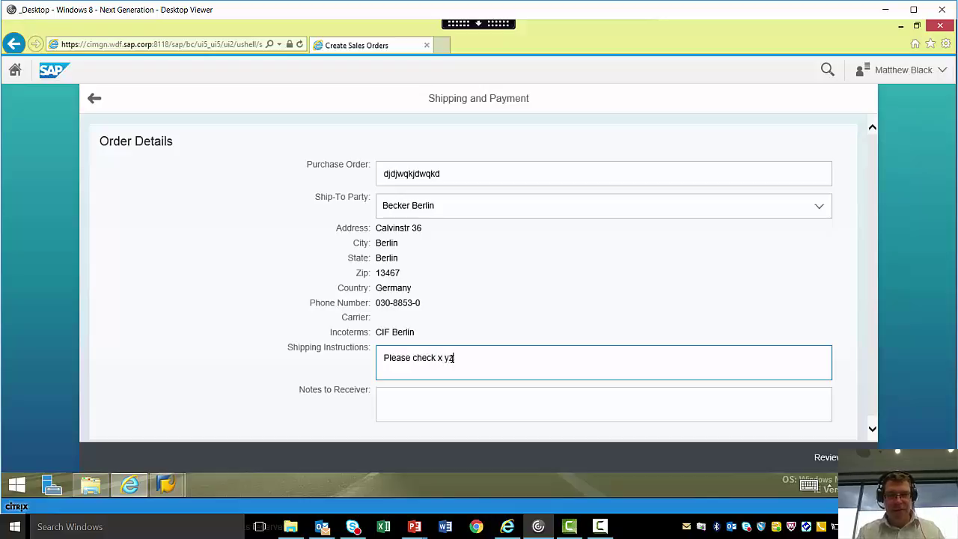
key("Tab")
key("Tab")
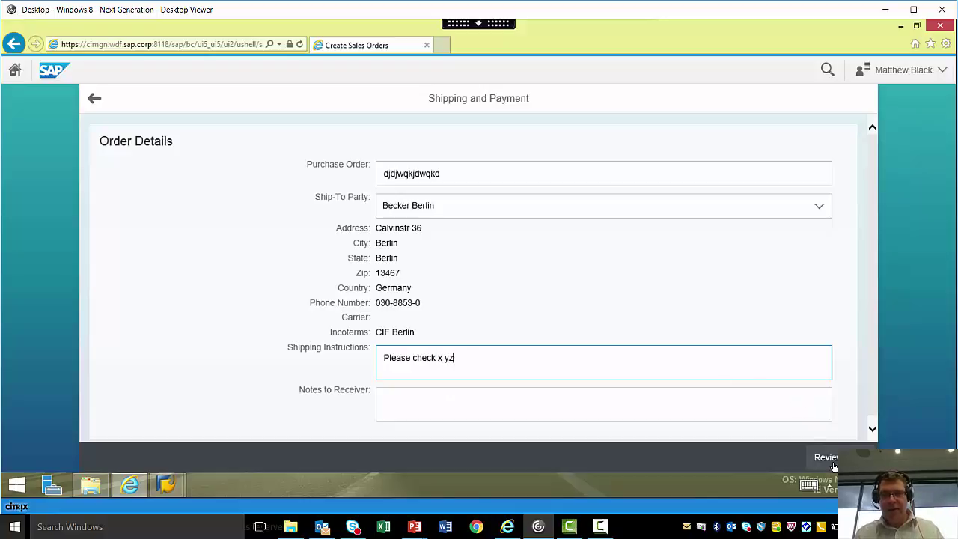
key("Return")
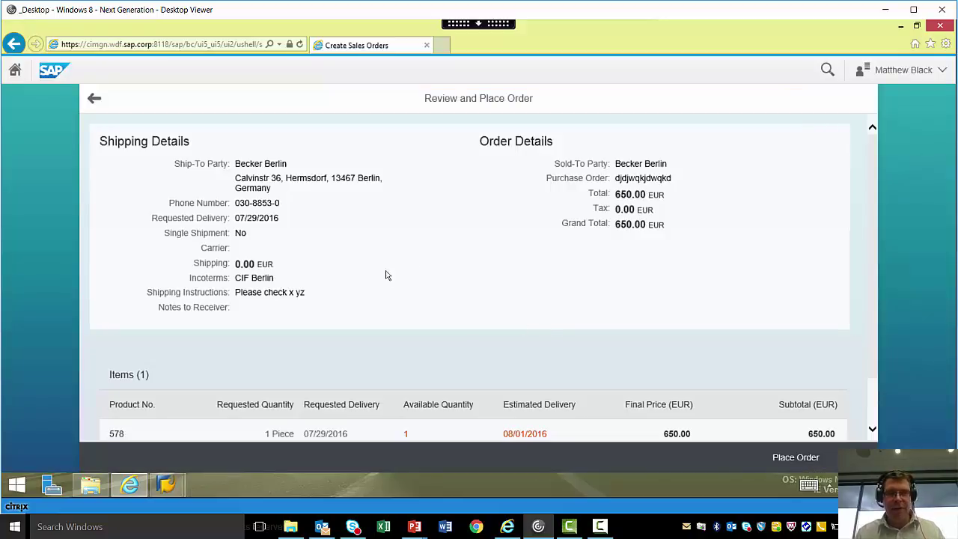
- Review the shipping details, order details and item, place the order and acknowledge its submission
scroll(438, 256, "down", 2)
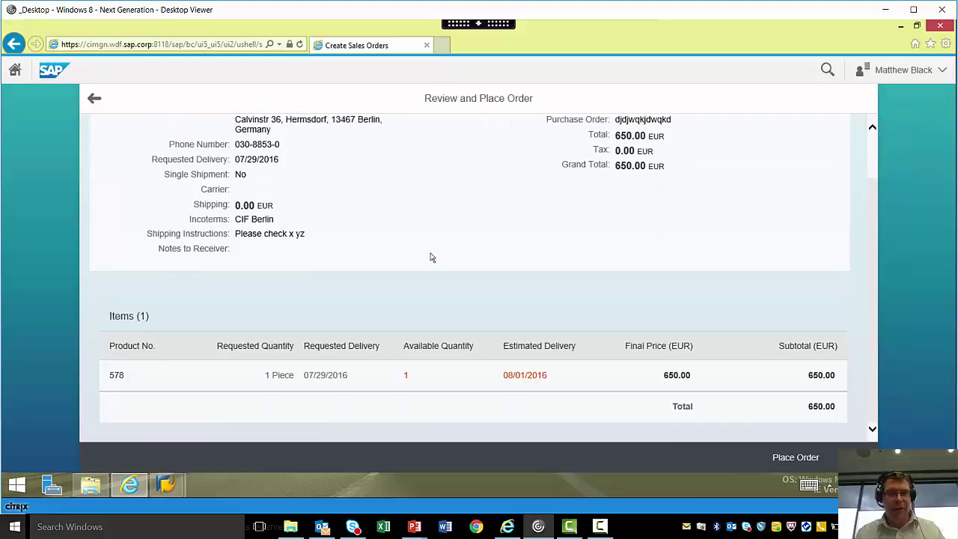
scroll(442, 258, "up", 2)
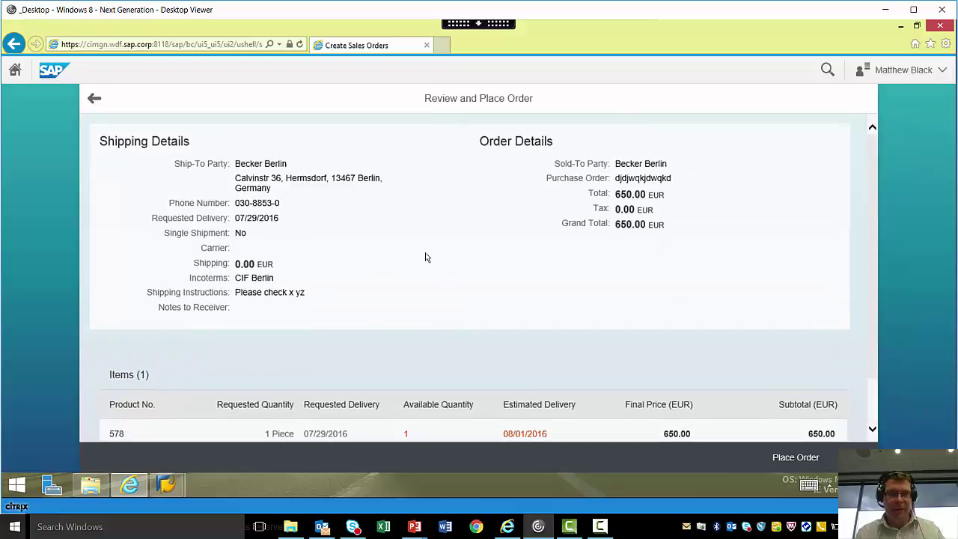
scroll(419, 258, "down", 2)
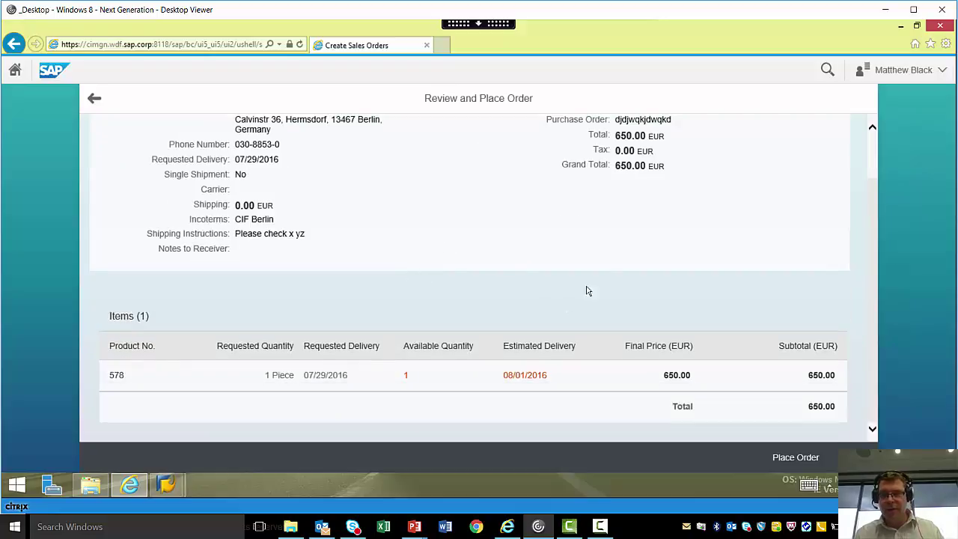
left_click(808, 460)
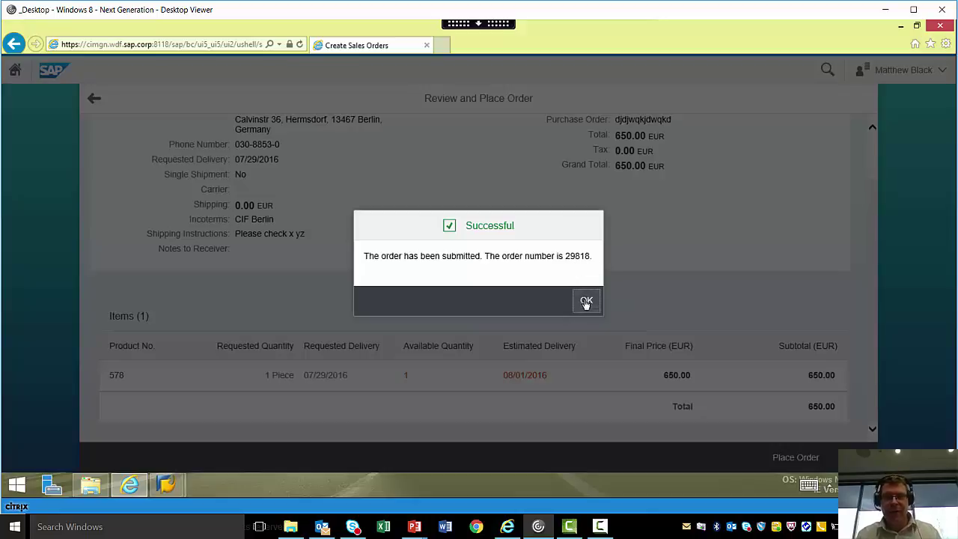
key("Return")
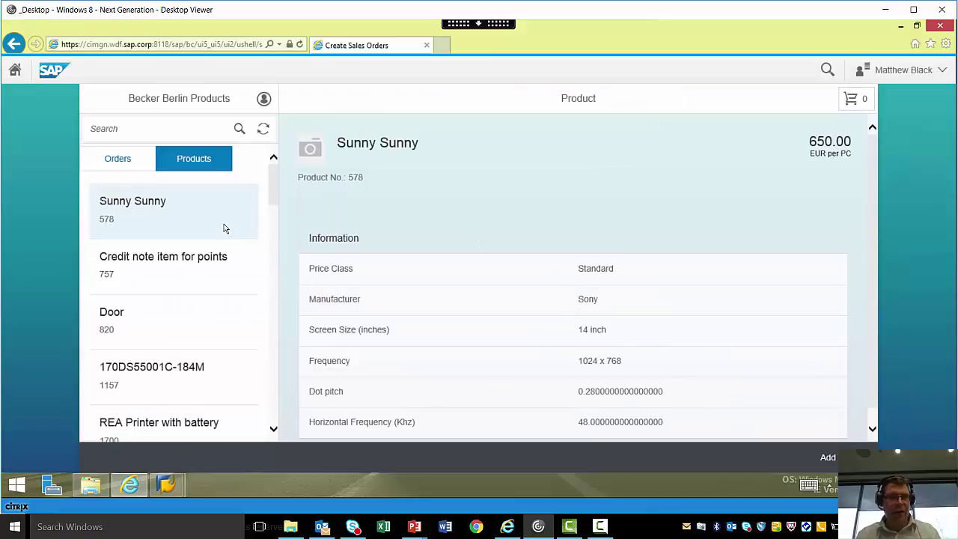
- List Becker Berlin's sales orders and open the newly placed order
left_click(126, 160)
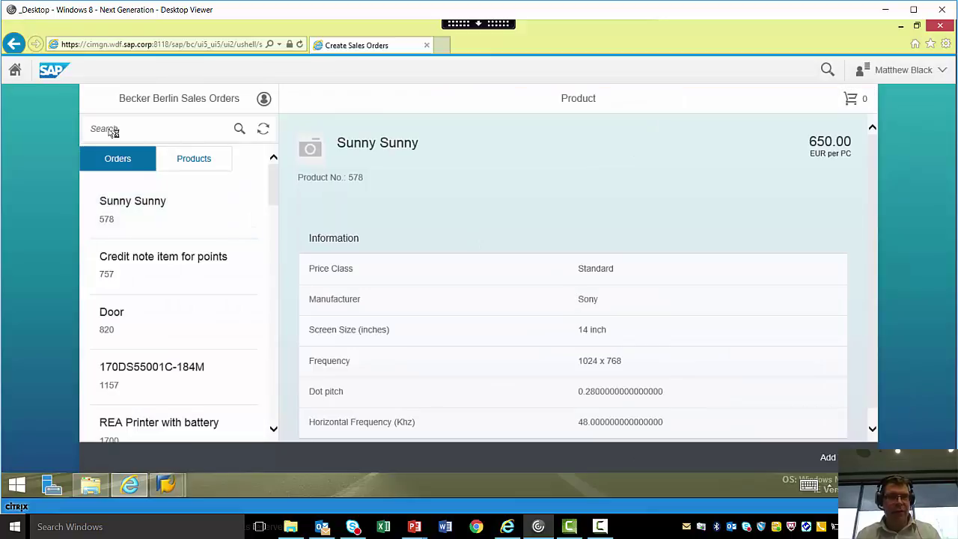
left_click(126, 232)
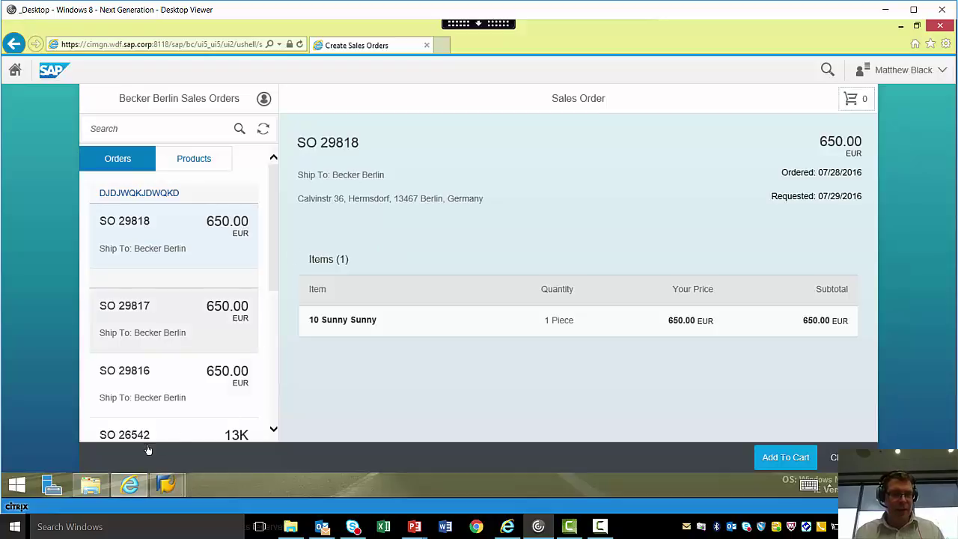
- Switch to the SAP Easy Access window and display the newly placed sales order with transaction va03
mouse_move(170, 483)
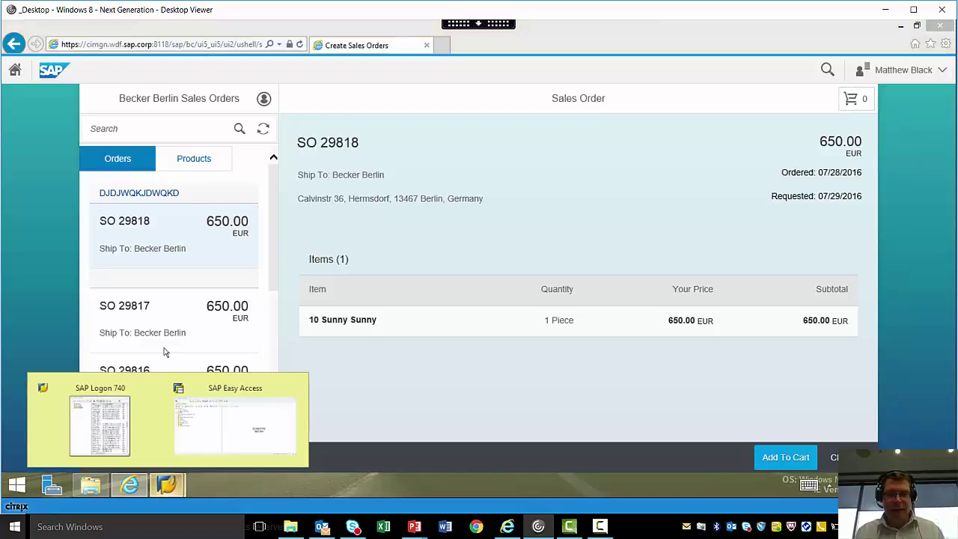
left_click(205, 431)
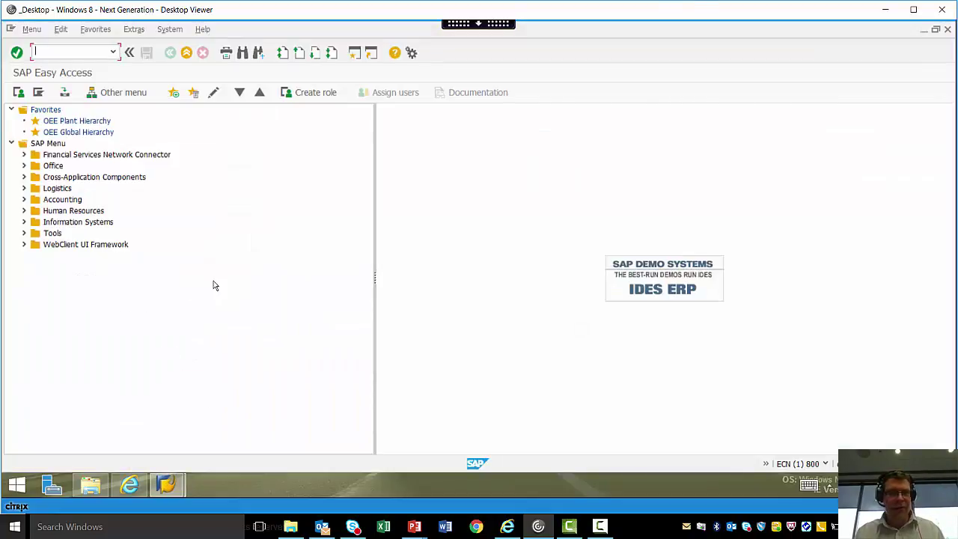
type("va03")
key("Return")
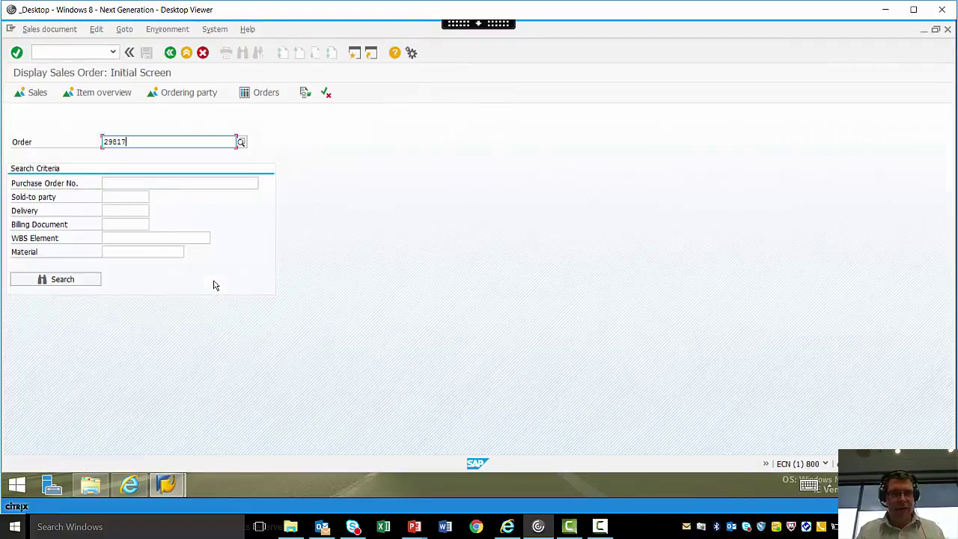
key("BackSpace")
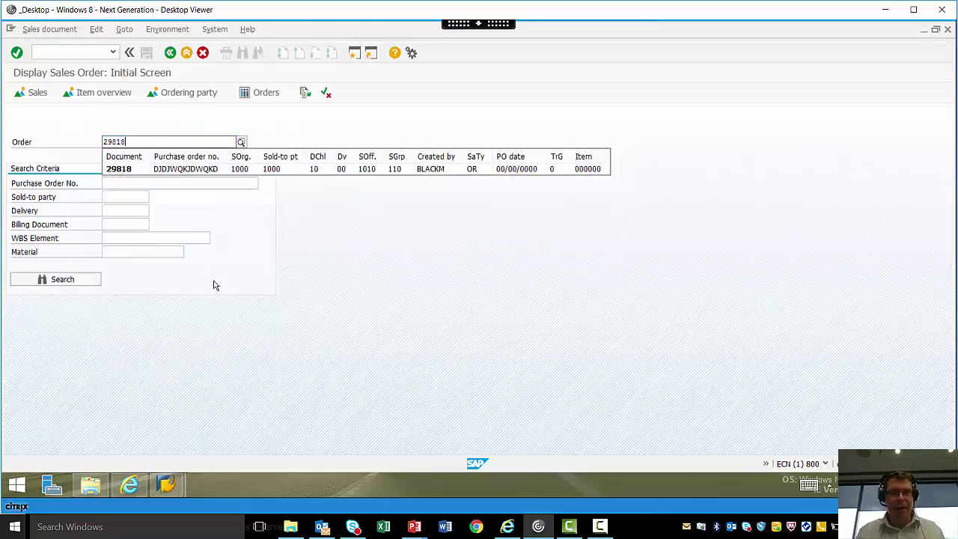
key("Return")
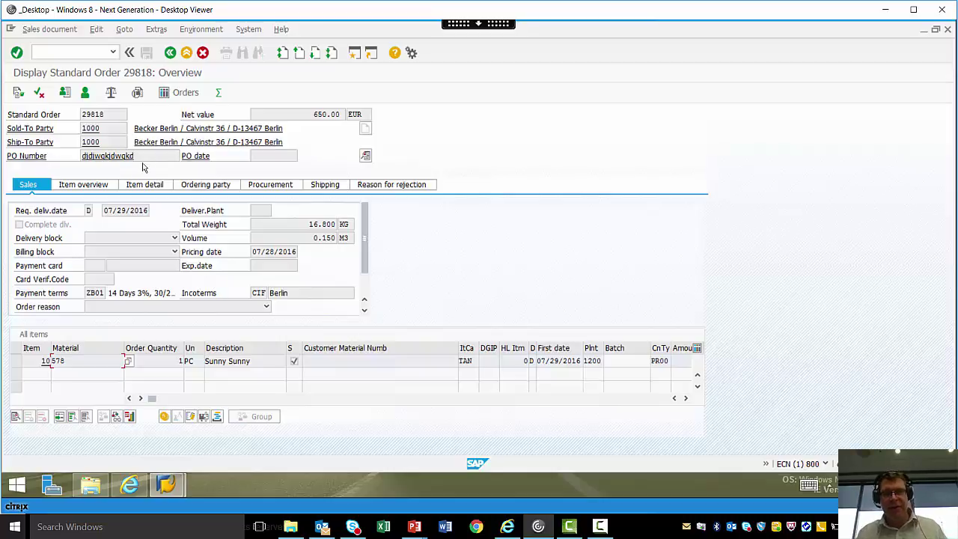
- Compare the order's PO number and item data in SAP GUI with the same order in the Fiori app
double_click(85, 155)
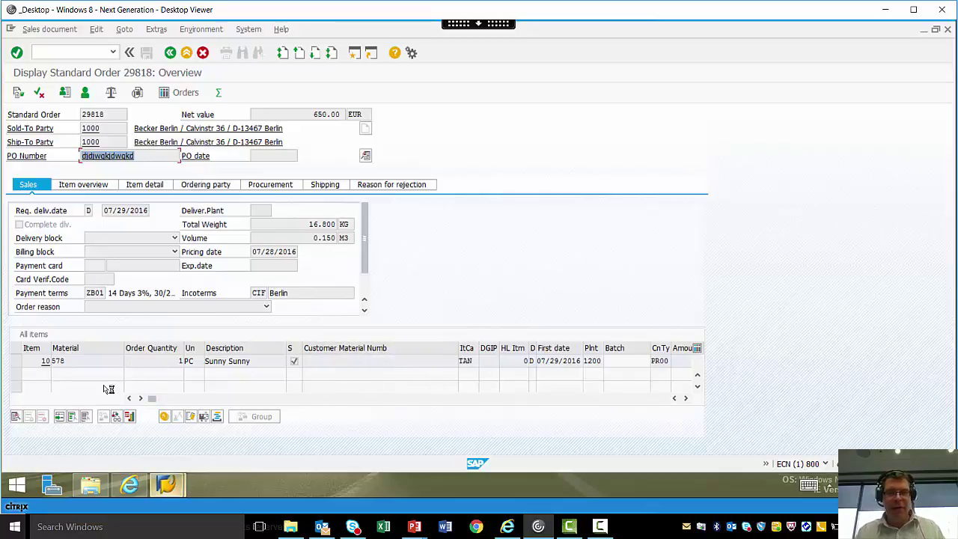
left_click(129, 485)
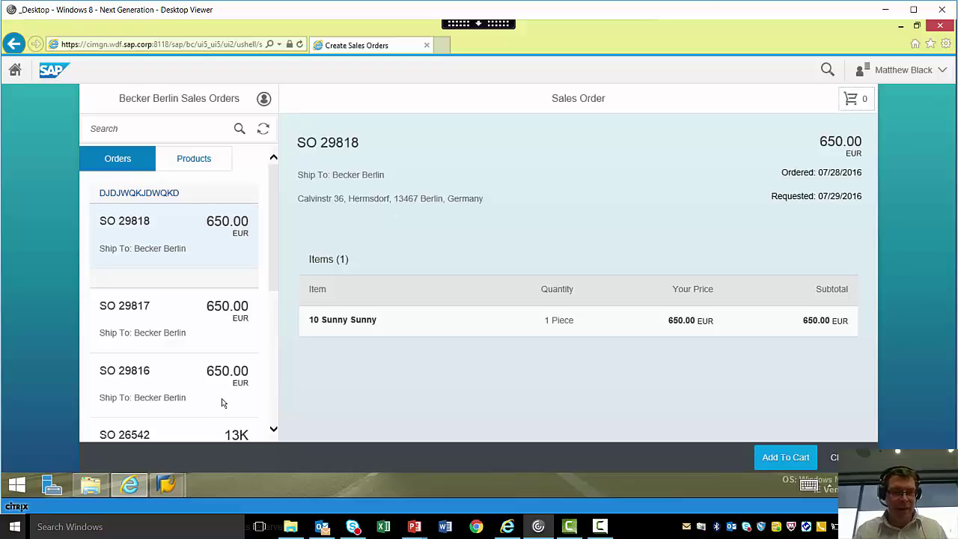
mouse_move(169, 492)
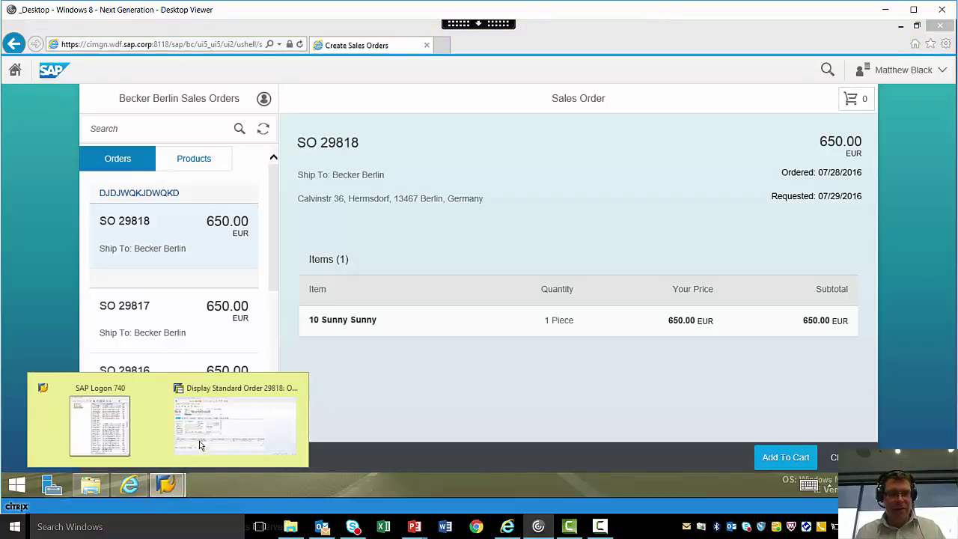
left_click(229, 404)
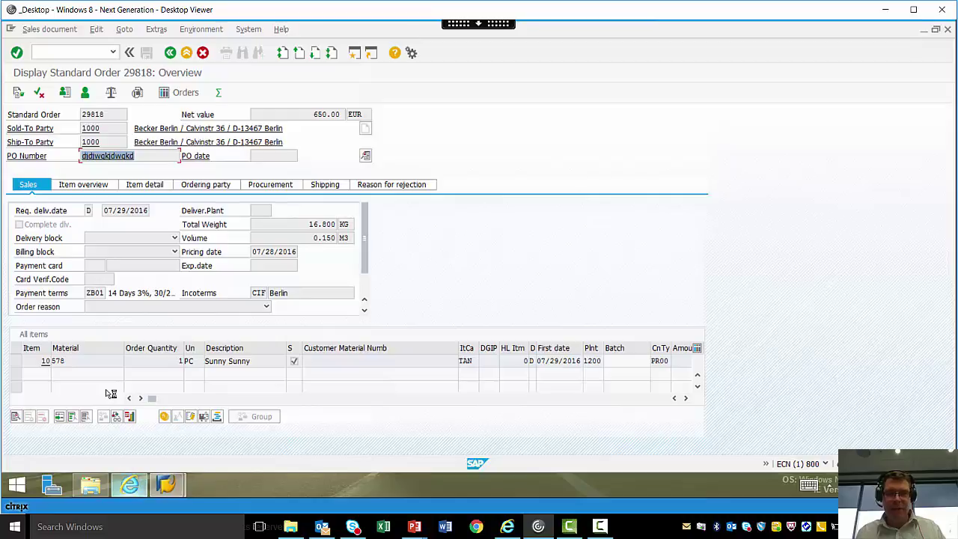
left_click(133, 488)
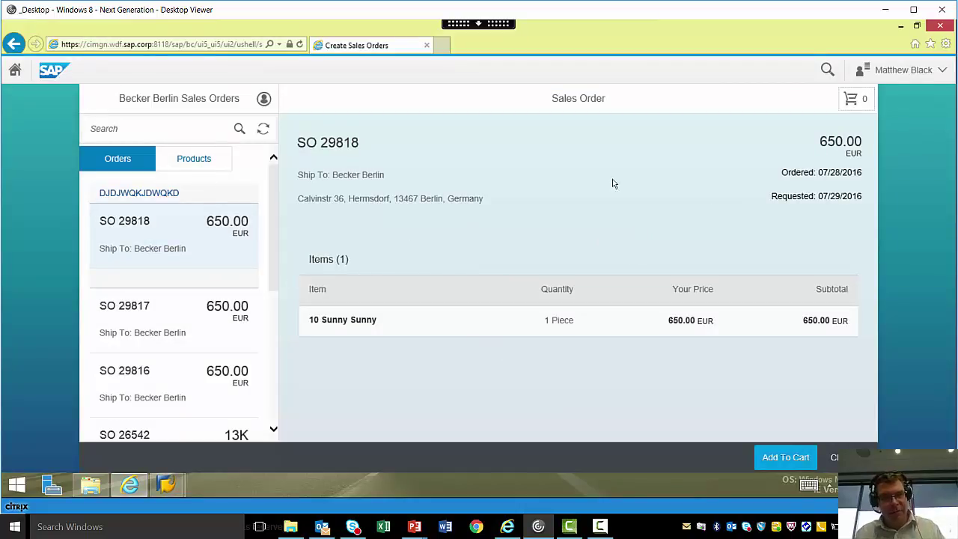
- Return to the launchpad home page and look over the My Home and Field Sales Representative (SD) tiles
left_click(15, 67)
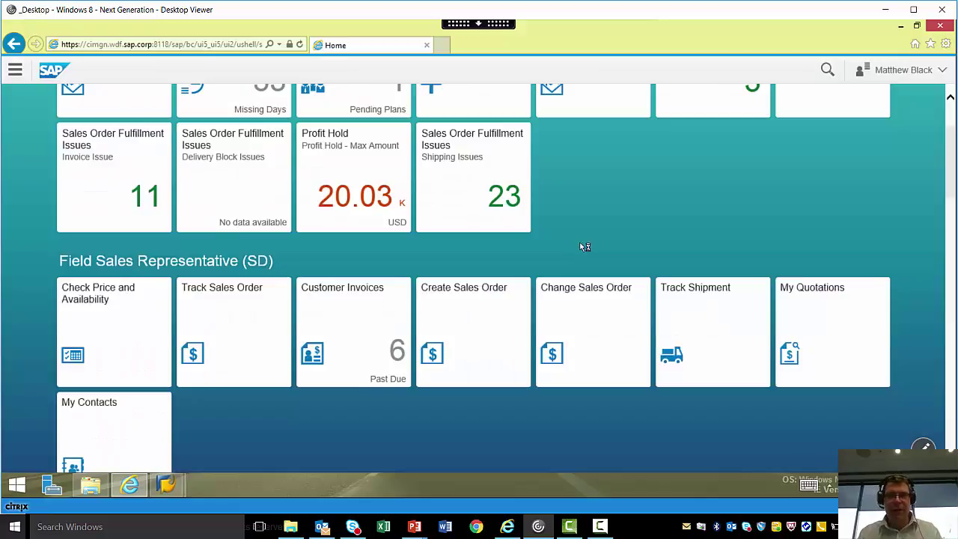
scroll(578, 244, "up", 2)
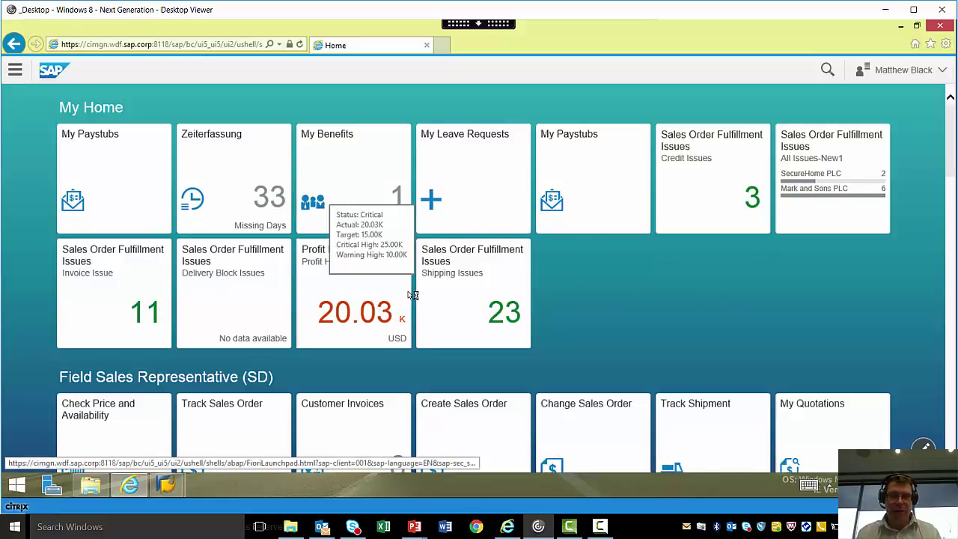
scroll(375, 292, "down", 3)
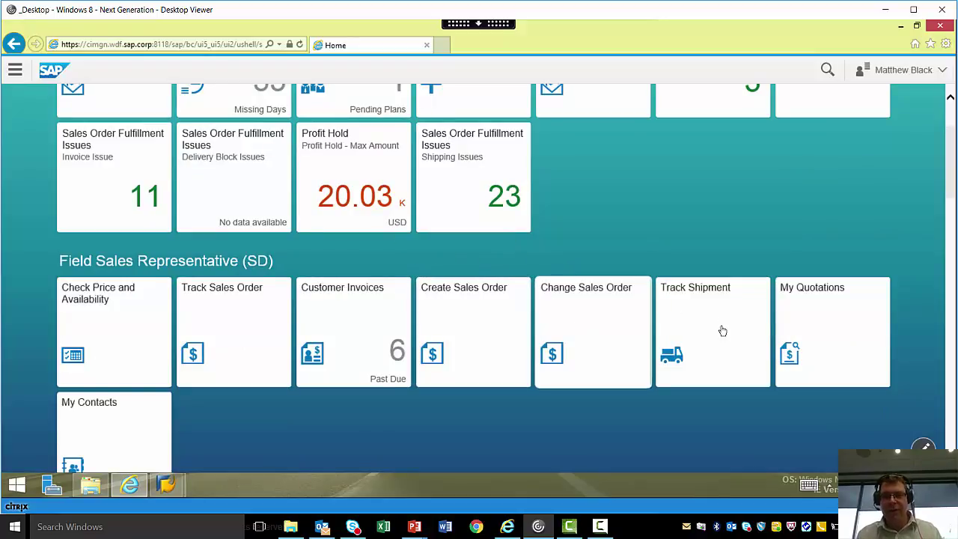
left_click(414, 527)
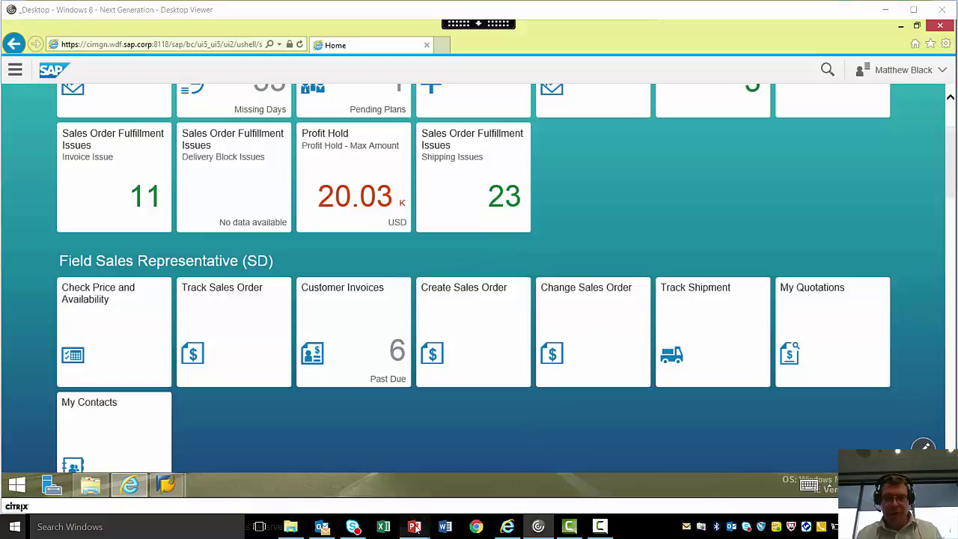
left_click(474, 493)
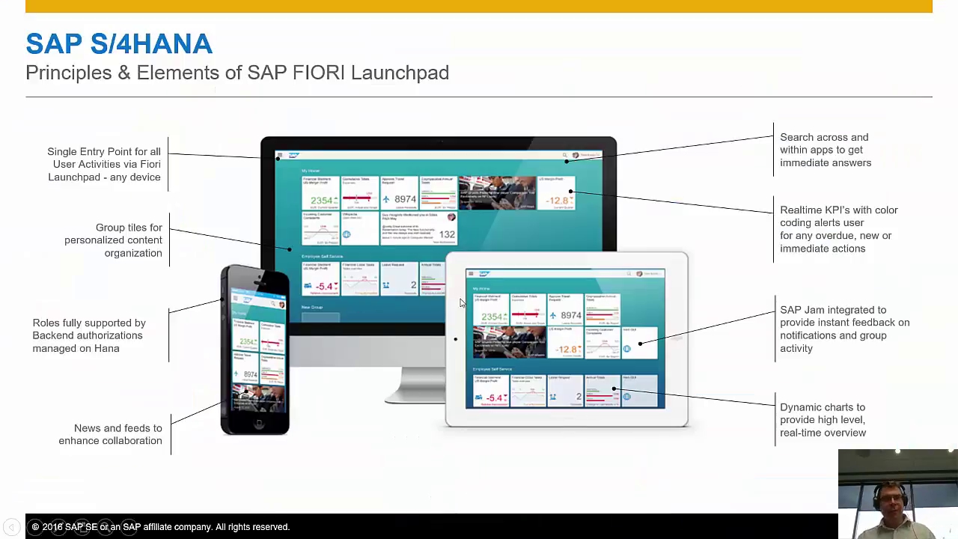
left_click(422, 235)
key("Left")
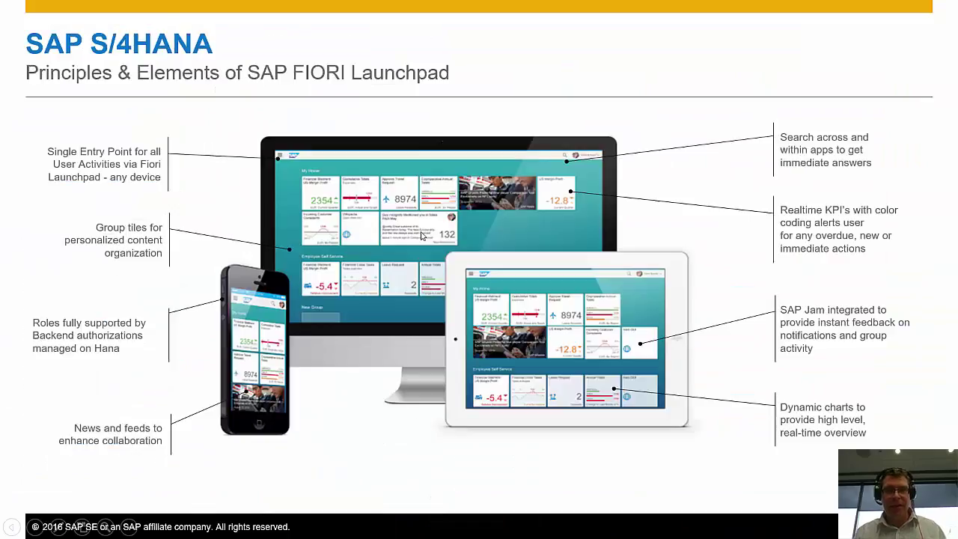
left_click(480, 243)
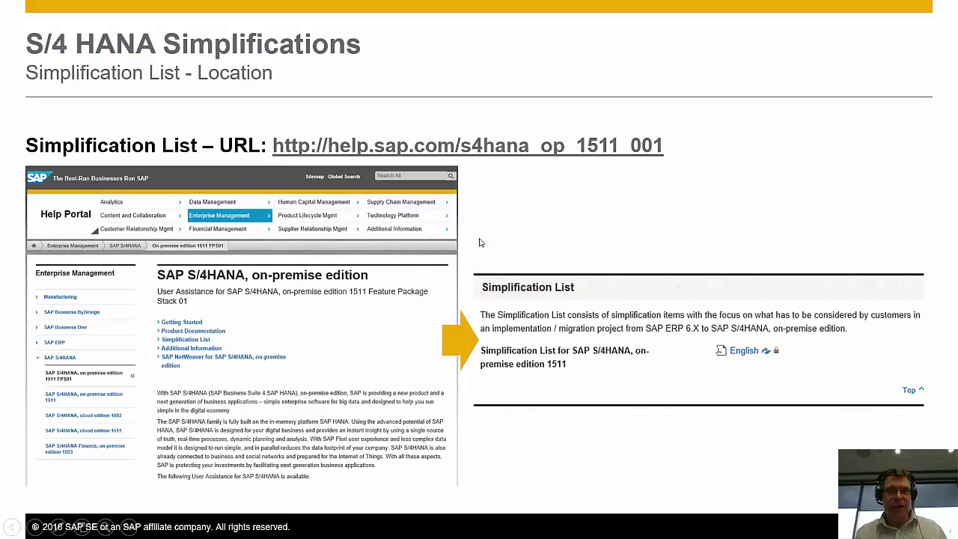